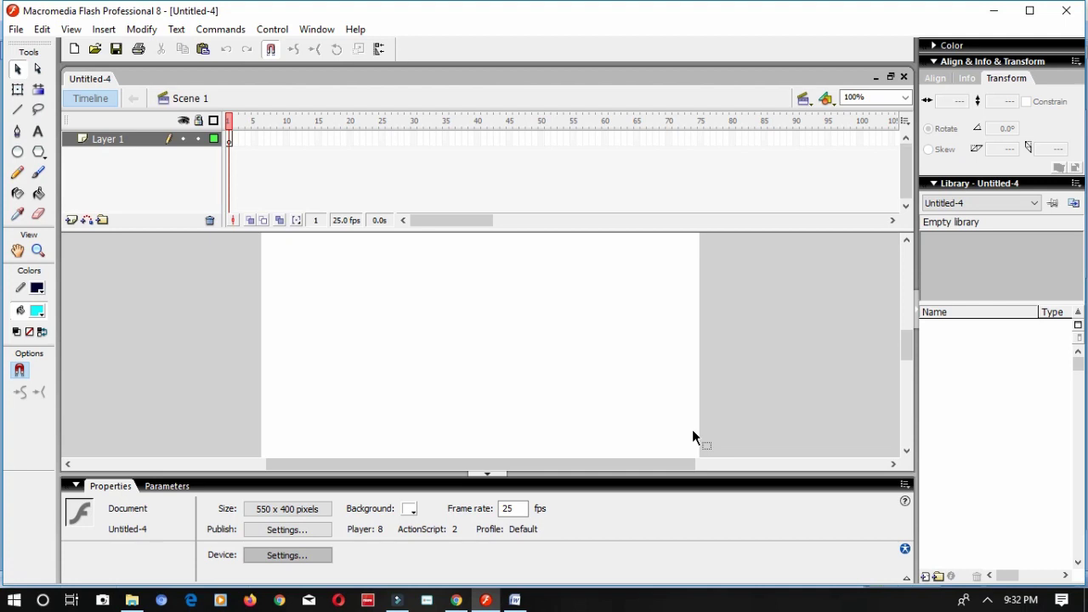
- Draw a cyan circle about 64 px across near the stage's lower-left corner and pencil a wavy line across it
{"action": "left_click", "coordinate": [17, 152]}
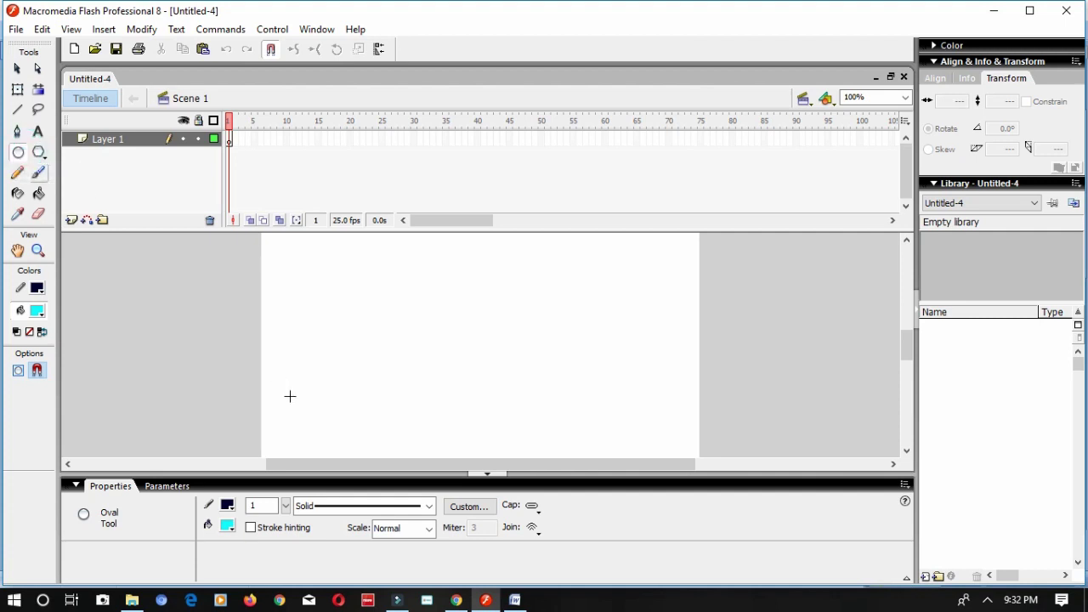
{"action": "left_click_drag", "start_coordinate": [282, 400], "coordinate": [335, 451]}
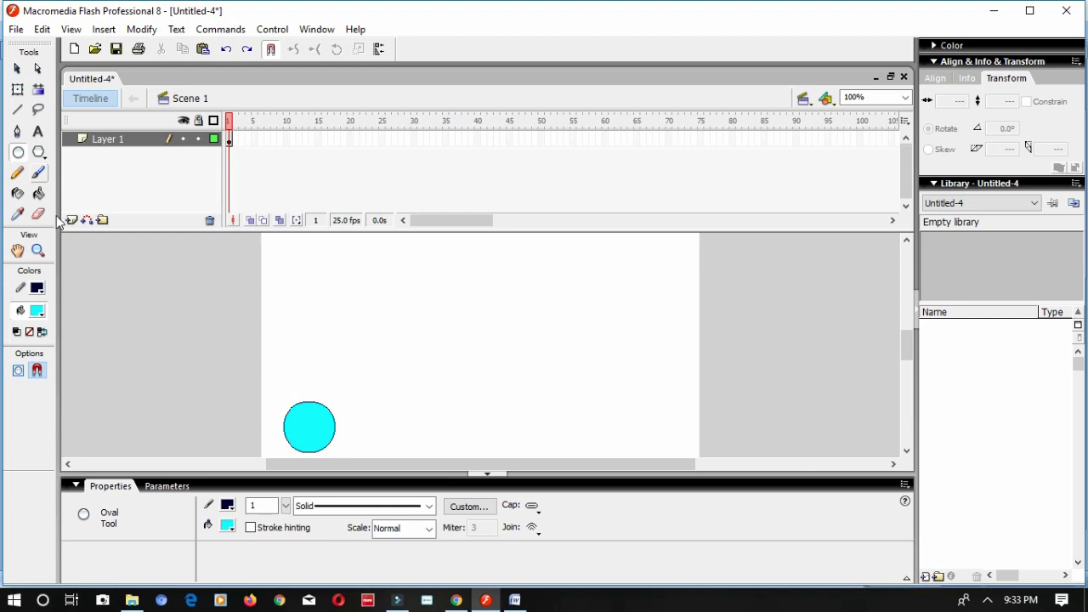
{"action": "left_click", "coordinate": [19, 175]}
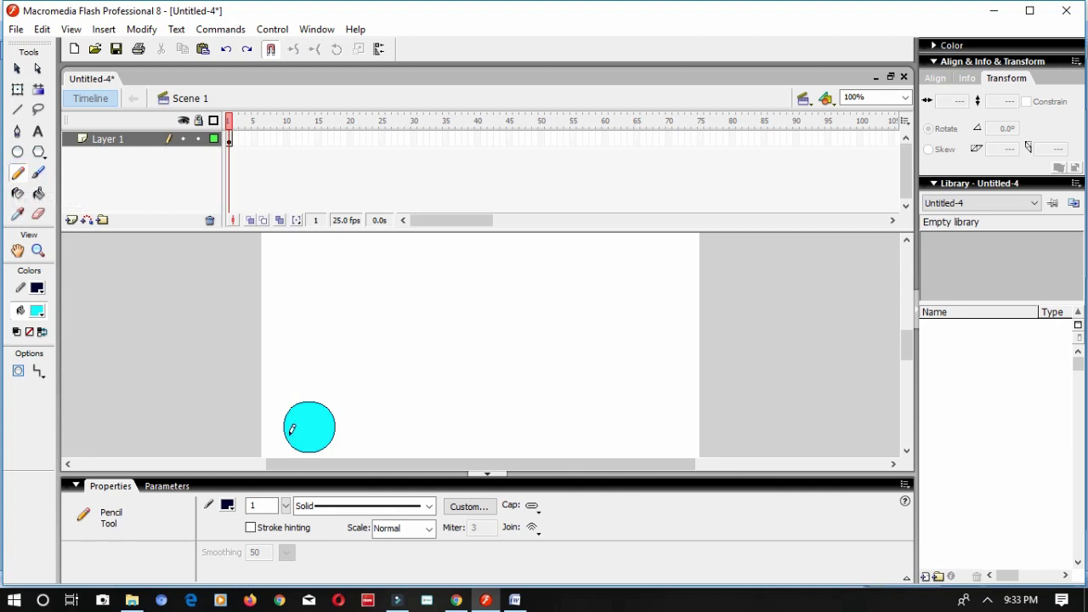
{"action": "left_click_drag", "start_coordinate": [287, 431], "coordinate": [333, 411]}
{"action": "left_click", "coordinate": [333, 411]}
- Group the circle with its wavy line and convert the group to a Graphic symbol named Symbol 1
{"action": "left_click", "coordinate": [18, 70]}
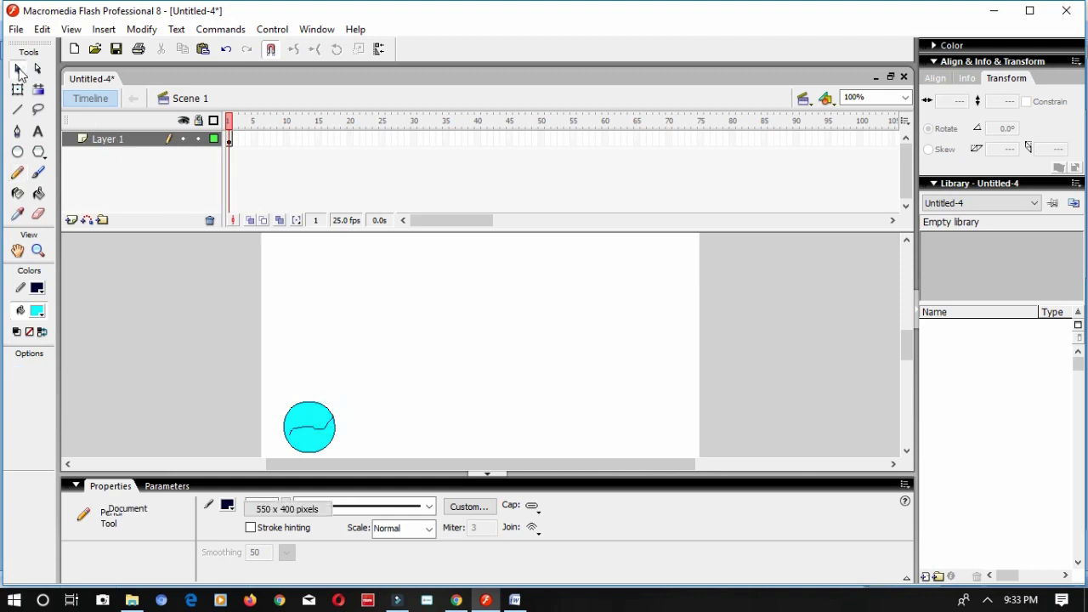
{"action": "left_click", "coordinate": [264, 383]}
{"action": "left_click_drag", "start_coordinate": [297, 438], "coordinate": [351, 455]}
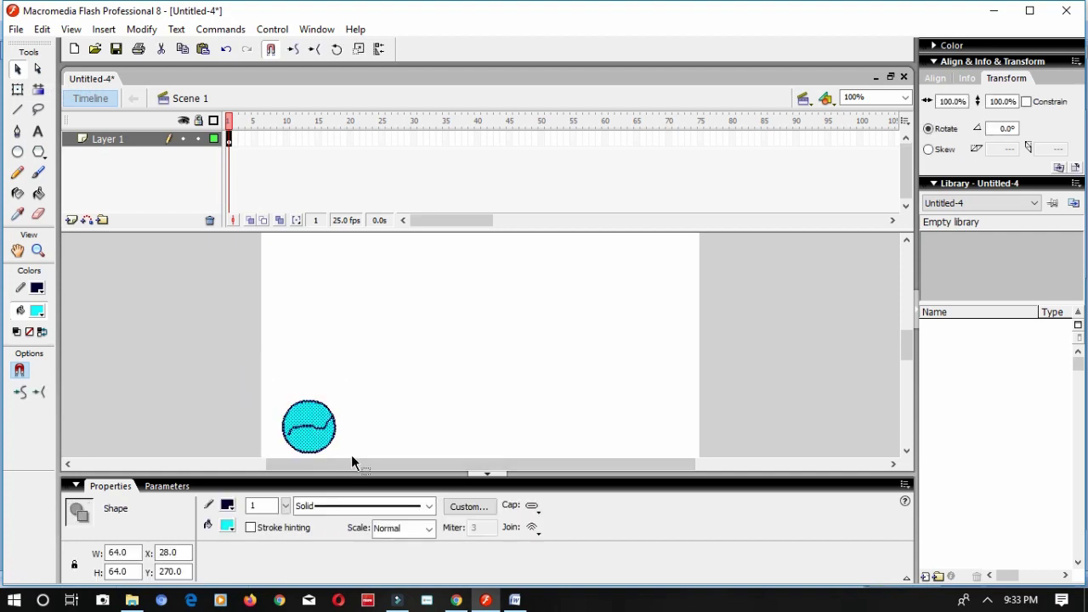
{"action": "key", "text": "ctrl+g"}
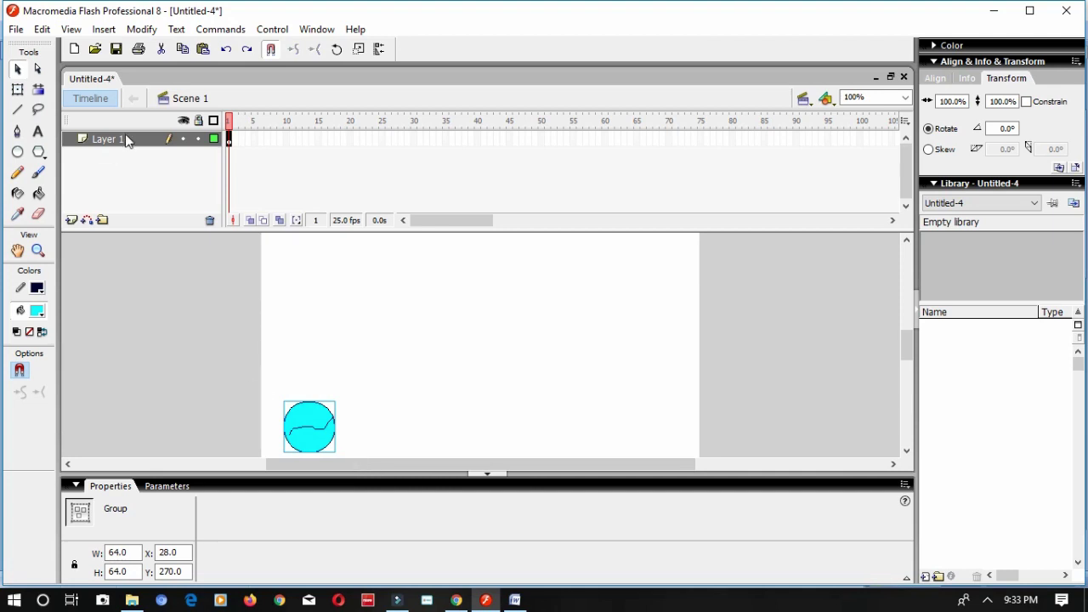
{"action": "left_click", "coordinate": [141, 29]}
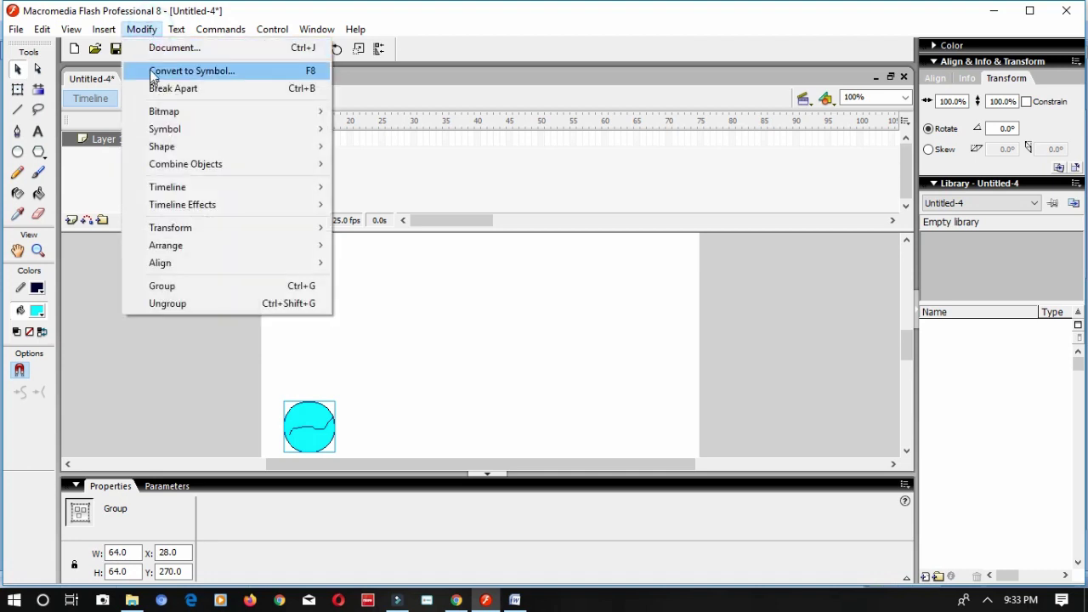
{"action": "left_click", "coordinate": [153, 72]}
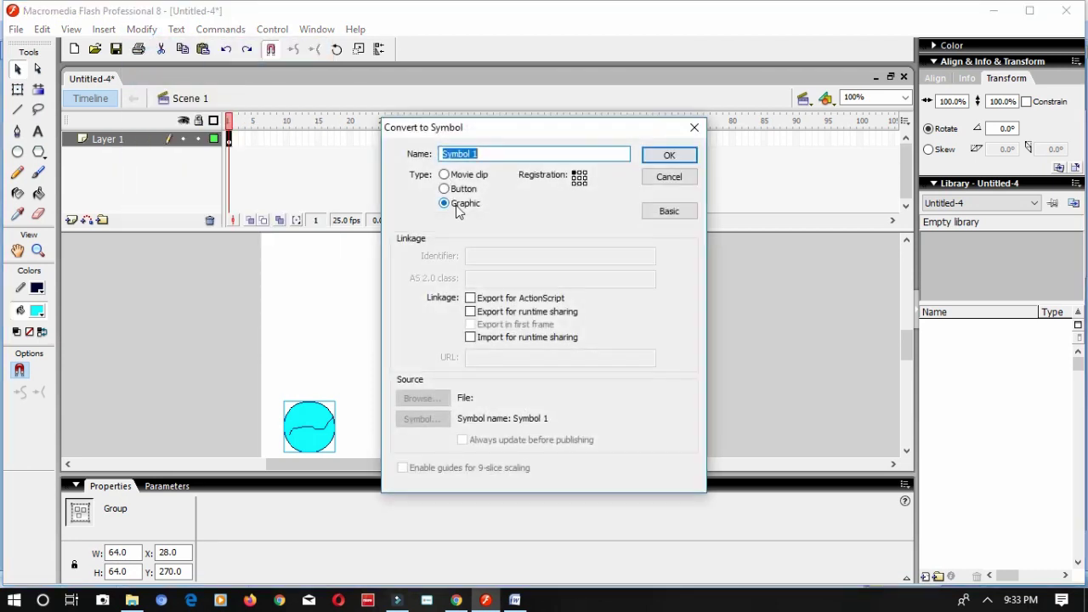
{"action": "left_click", "coordinate": [669, 156]}
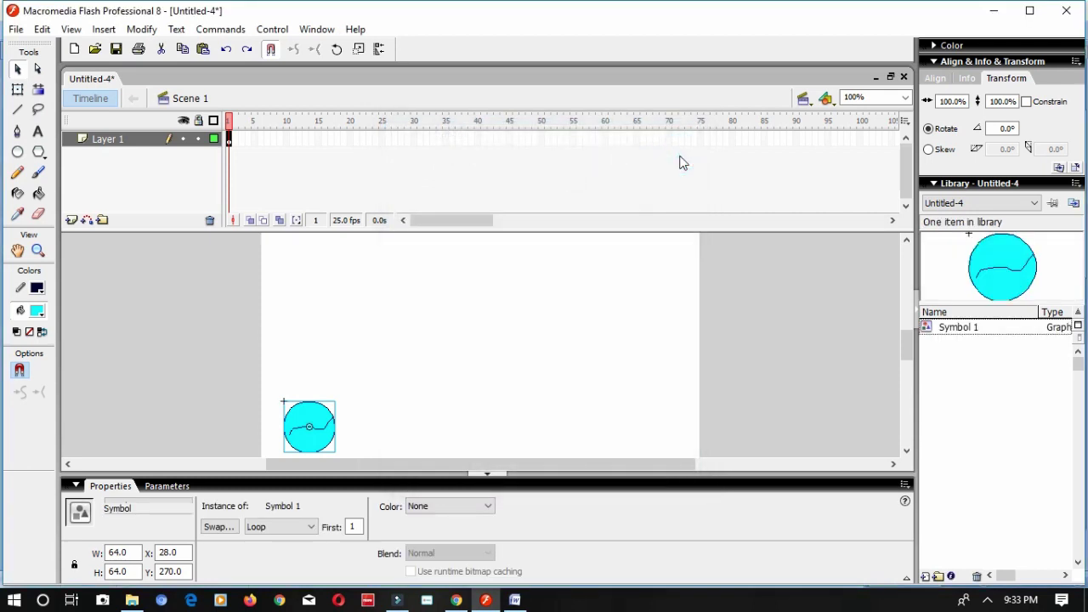
- Extend Layer 1 to frame 40 and apply a Motion tween to its frames
{"action": "left_click", "coordinate": [478, 139]}
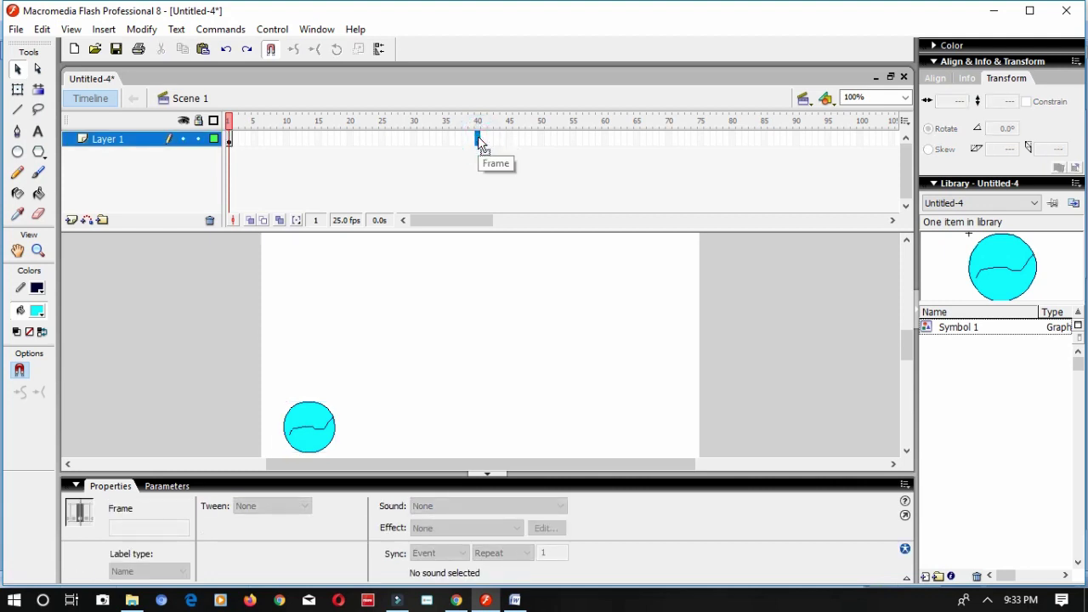
{"action": "right_click", "coordinate": [479, 142]}
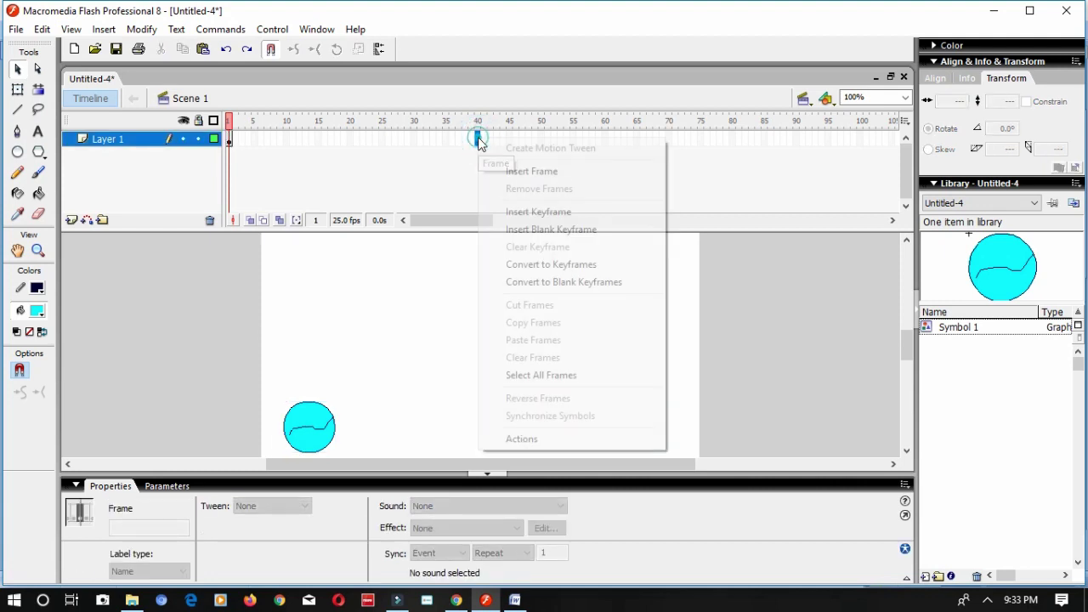
{"action": "left_click", "coordinate": [526, 171]}
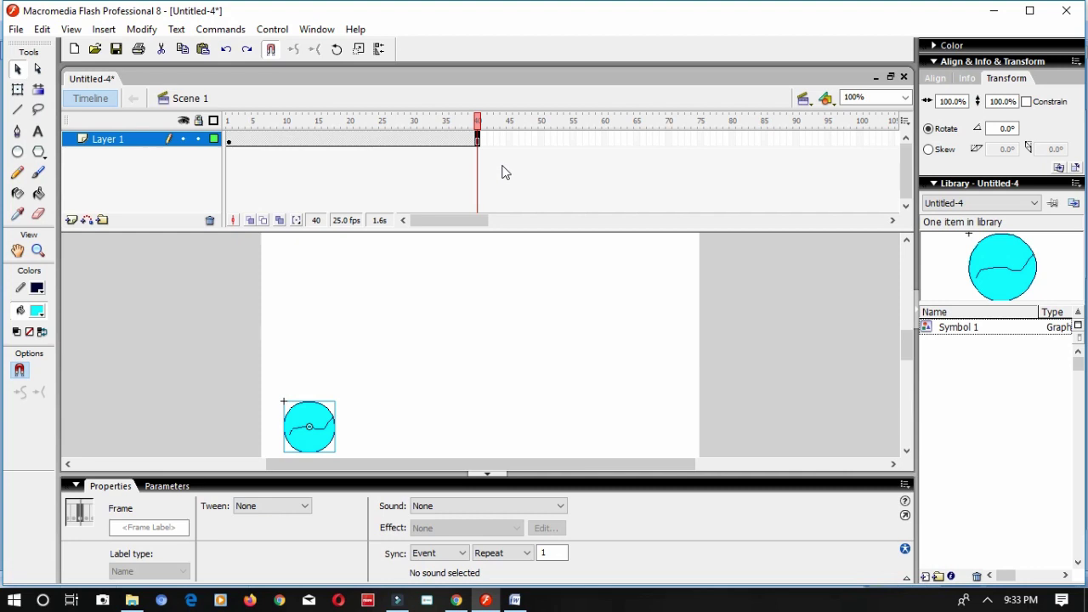
{"action": "left_click", "coordinate": [359, 139]}
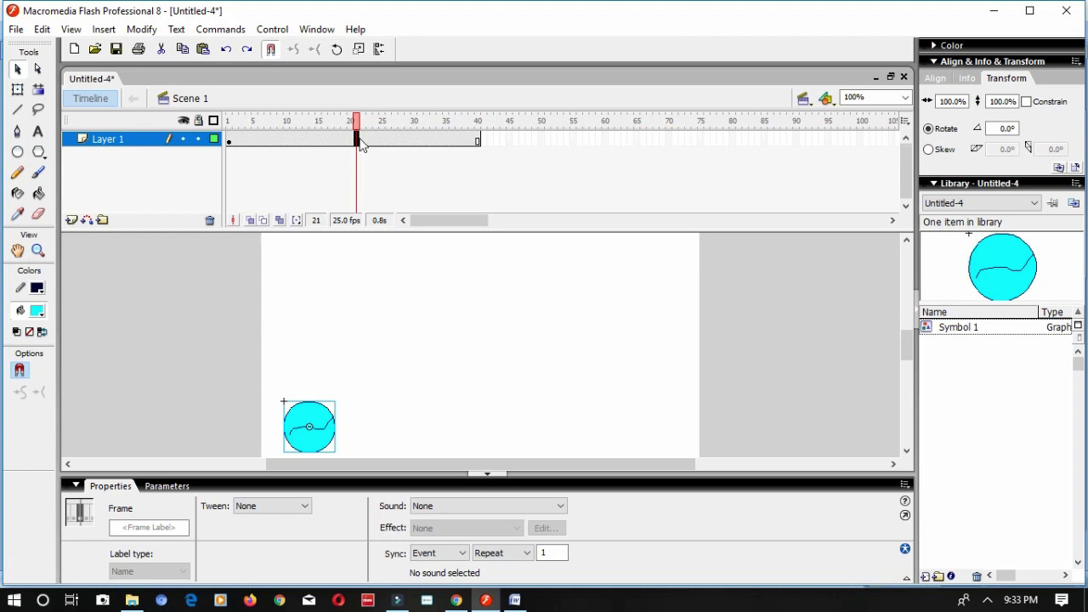
{"action": "left_click", "coordinate": [260, 508]}
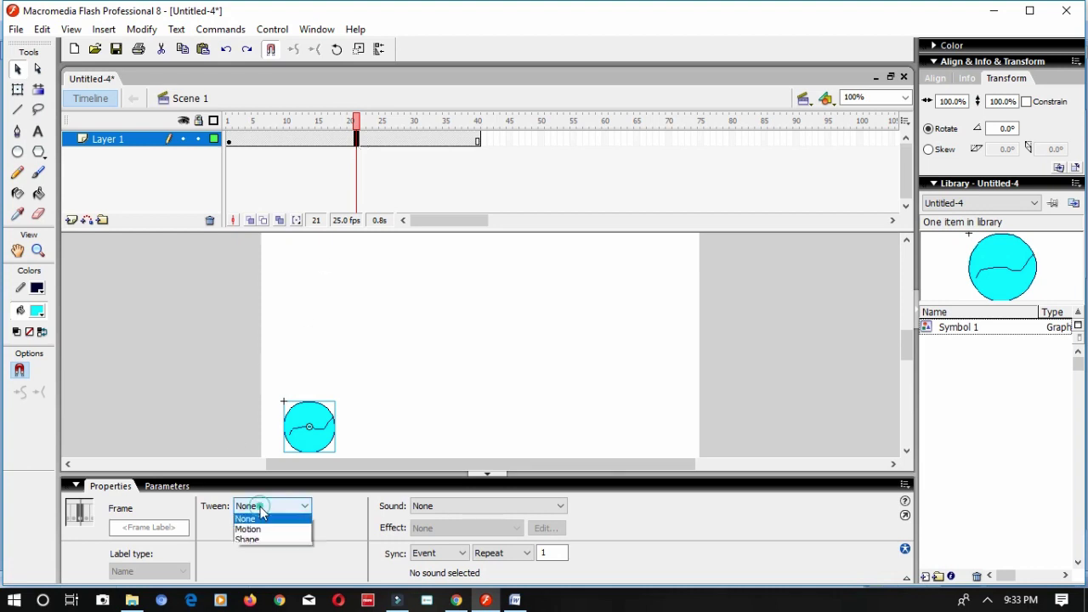
{"action": "left_click", "coordinate": [256, 524]}
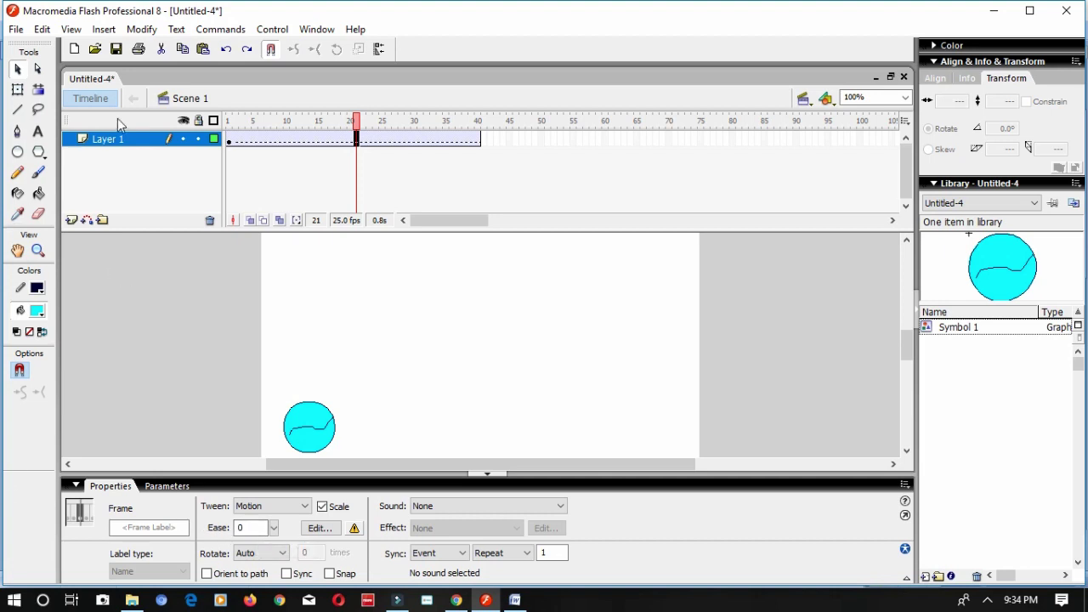
- Add a motion guide to Layer 1 and pencil a winding path on it from the ball's centre to the stage's right edge
{"action": "right_click", "coordinate": [116, 146]}
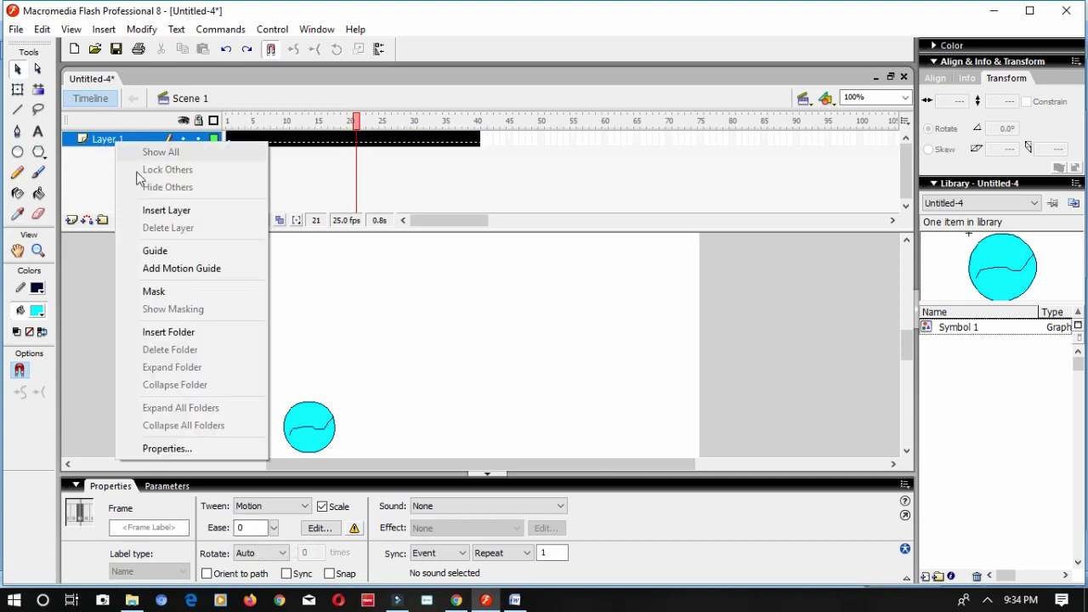
{"action": "left_click", "coordinate": [169, 269]}
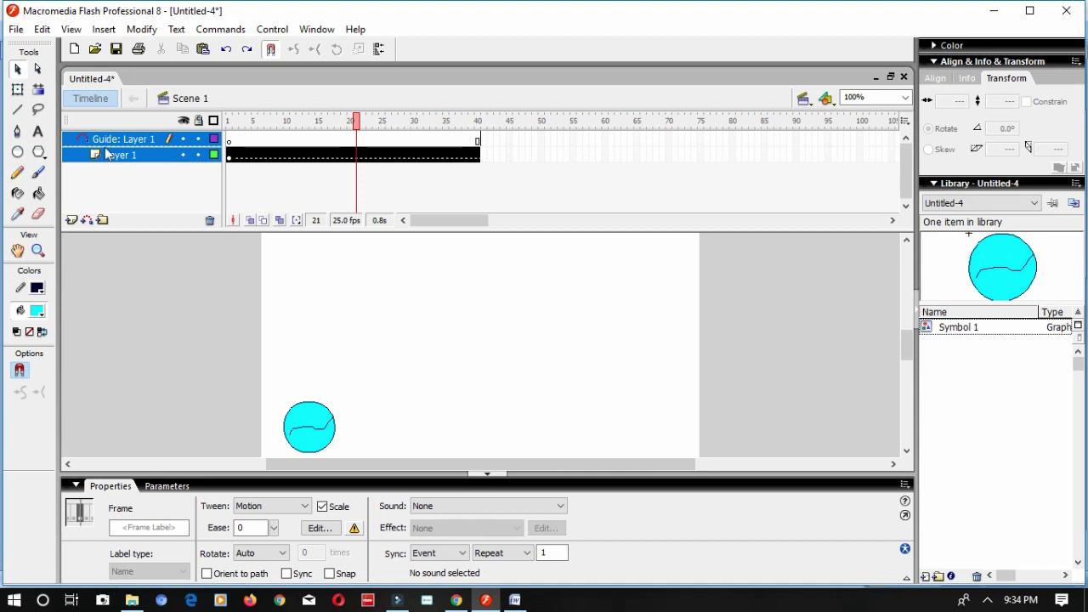
{"action": "left_click", "coordinate": [229, 139]}
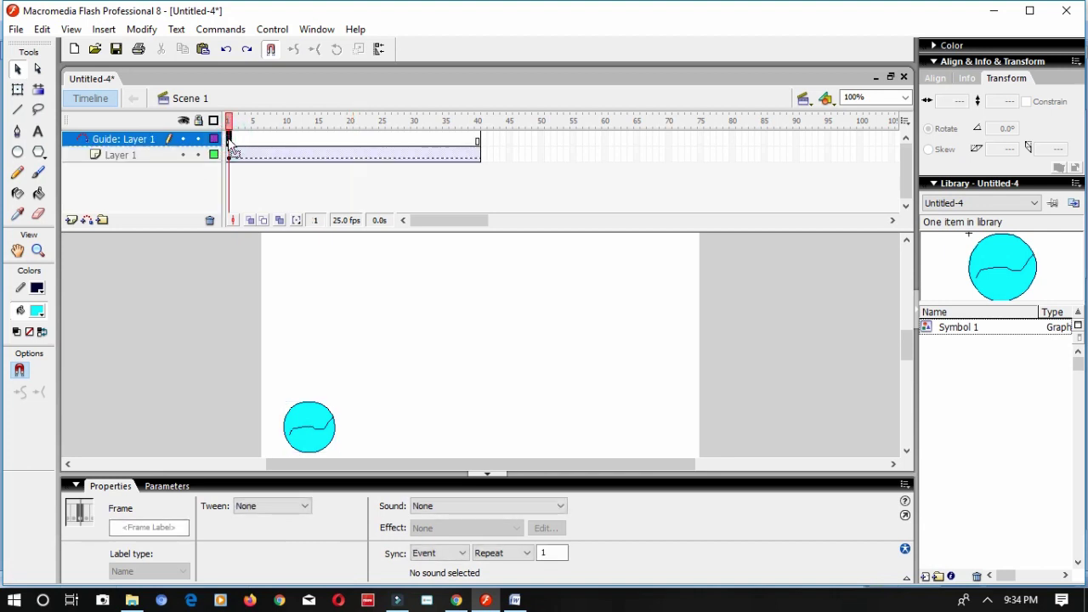
{"action": "left_click", "coordinate": [18, 173]}
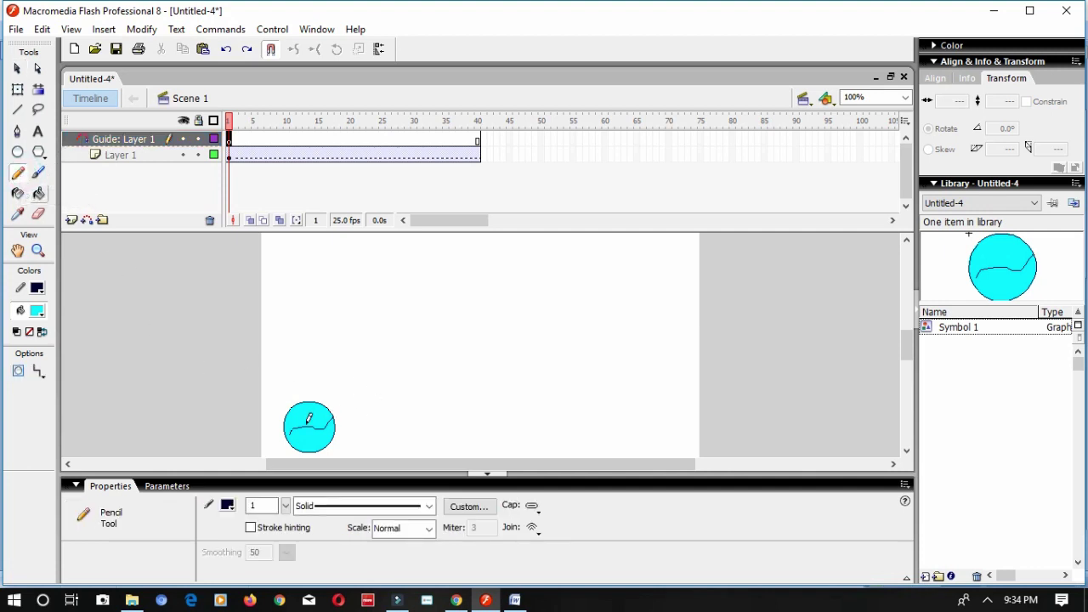
{"action": "mouse_move", "coordinate": [307, 421]}
{"action": "left_mouse_down"}
{"action": "mouse_move", "coordinate": [298, 358]}
{"action": "mouse_move", "coordinate": [341, 297]}
{"action": "mouse_move", "coordinate": [407, 349]}
{"action": "mouse_move", "coordinate": [438, 424]}
{"action": "mouse_move", "coordinate": [474, 279]}
{"action": "mouse_move", "coordinate": [544, 356]}
{"action": "mouse_move", "coordinate": [564, 419]}
{"action": "mouse_move", "coordinate": [621, 270]}
{"action": "mouse_move", "coordinate": [671, 346]}
{"action": "mouse_move", "coordinate": [693, 407]}
{"action": "left_mouse_up"}
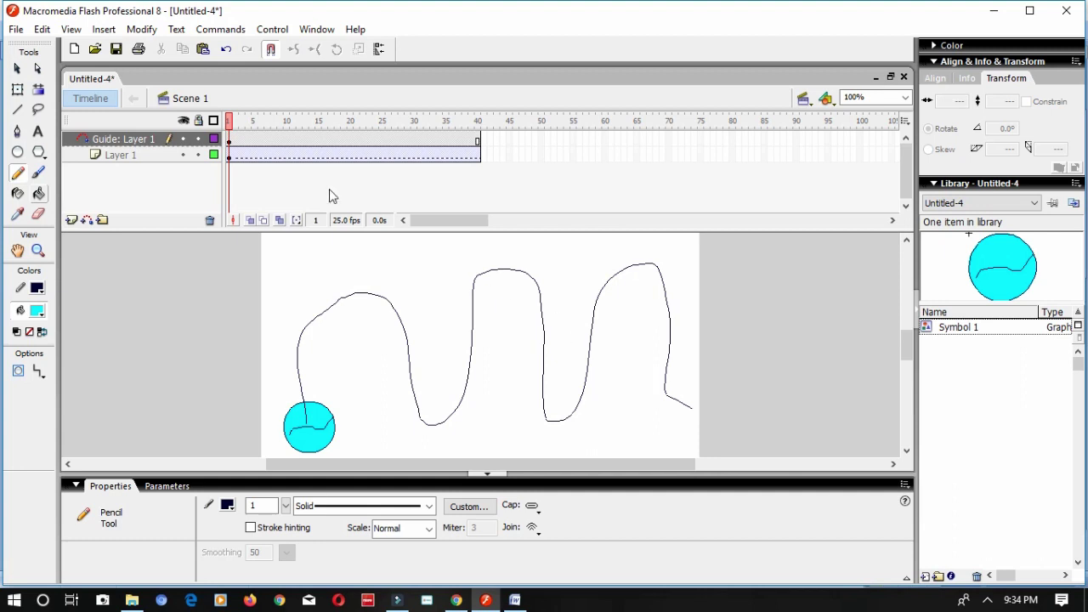
- Turn on Snap for Layer 1's first frame and, at frame 40, move the ball onto the right end of the guide path
{"action": "left_click", "coordinate": [228, 154]}
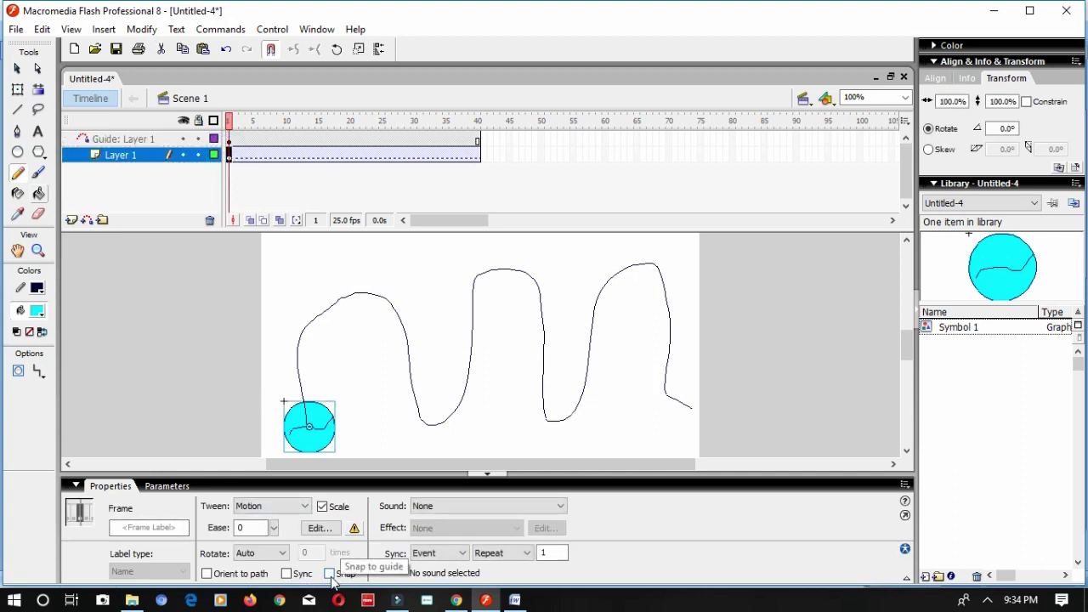
{"action": "left_click", "coordinate": [330, 574]}
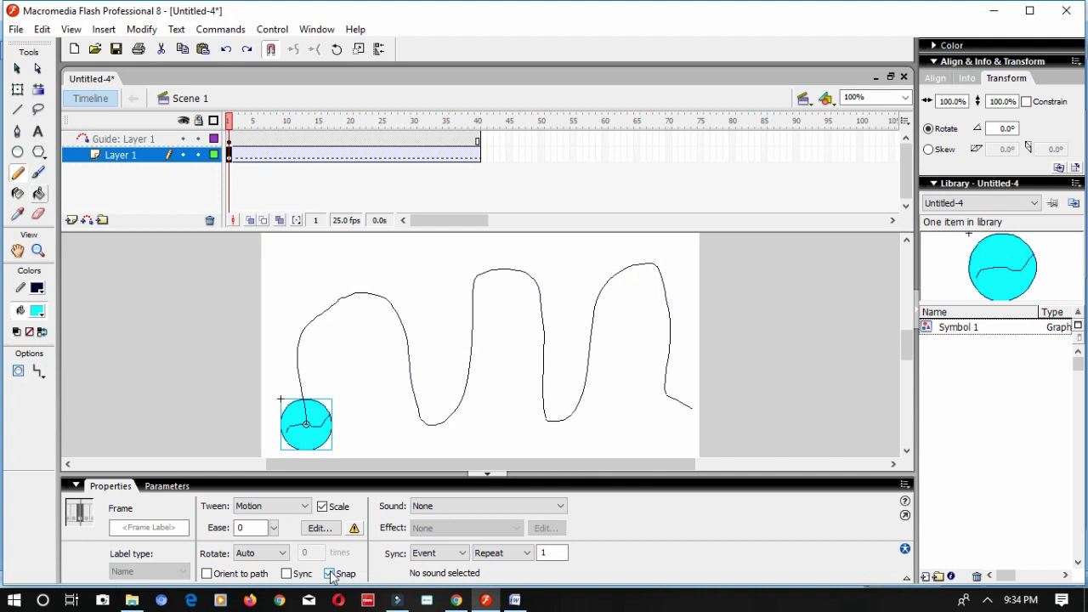
{"action": "left_click", "coordinate": [478, 156]}
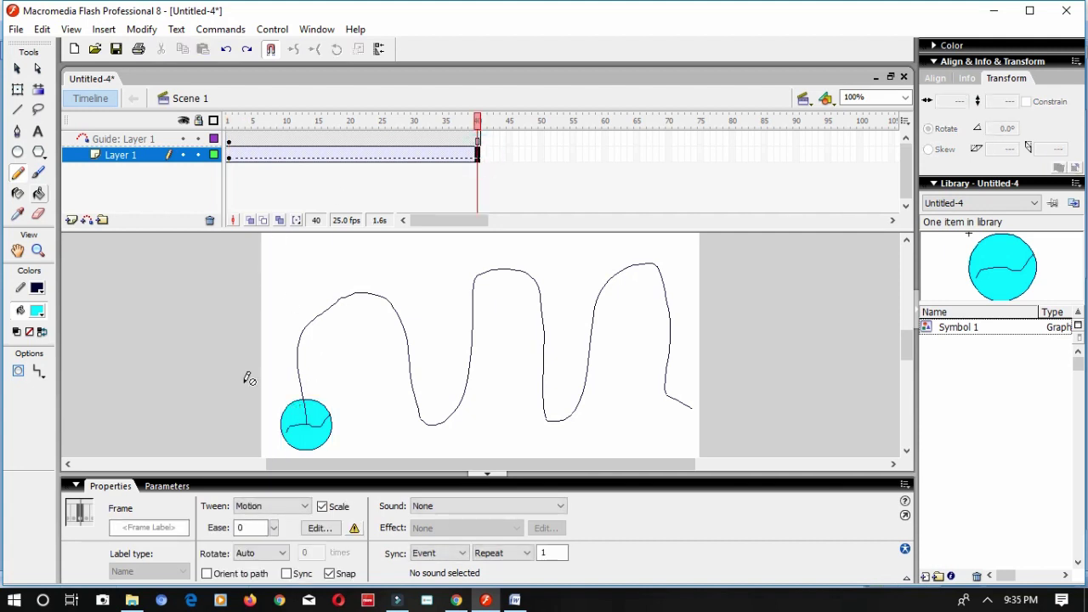
{"action": "left_click", "coordinate": [17, 69]}
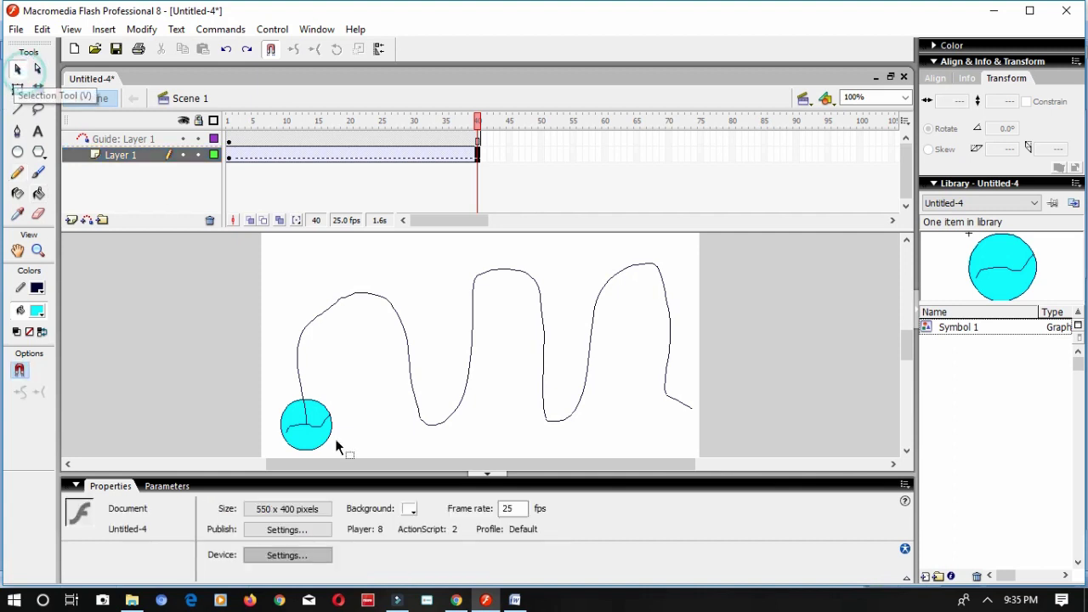
{"action": "mouse_move", "coordinate": [272, 398]}
{"action": "left_mouse_down"}
{"action": "mouse_move", "coordinate": [336, 453]}
{"action": "mouse_move", "coordinate": [362, 427]}
{"action": "mouse_move", "coordinate": [323, 417]}
{"action": "mouse_move", "coordinate": [335, 433]}
{"action": "mouse_move", "coordinate": [589, 430]}
{"action": "mouse_move", "coordinate": [710, 408]}
{"action": "left_mouse_up"}
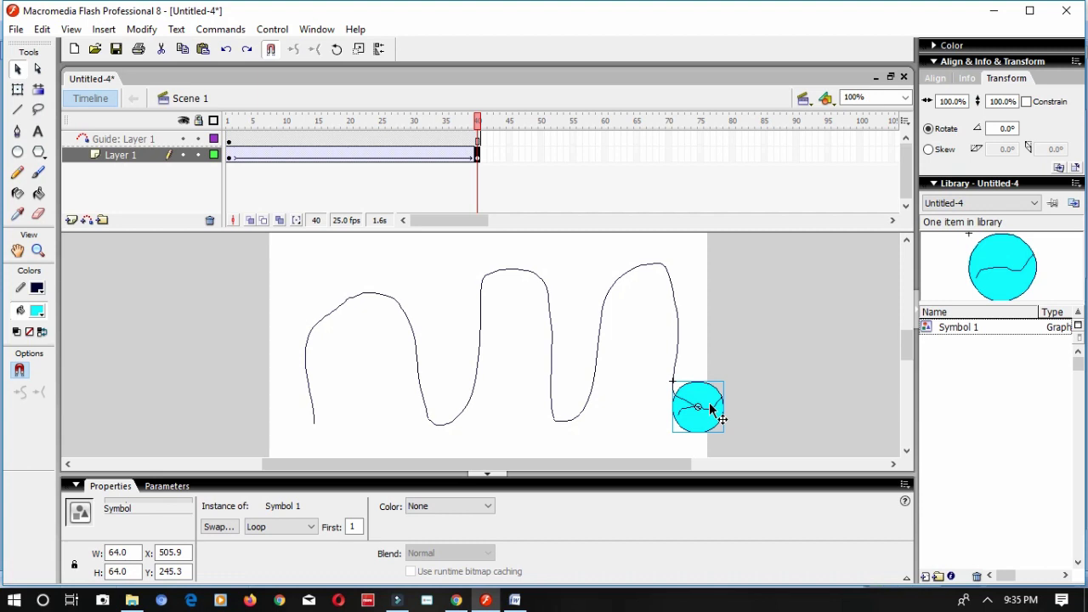
- Hide all layers and test the movie to watch the ball follow the guide path
{"action": "left_click", "coordinate": [141, 140]}
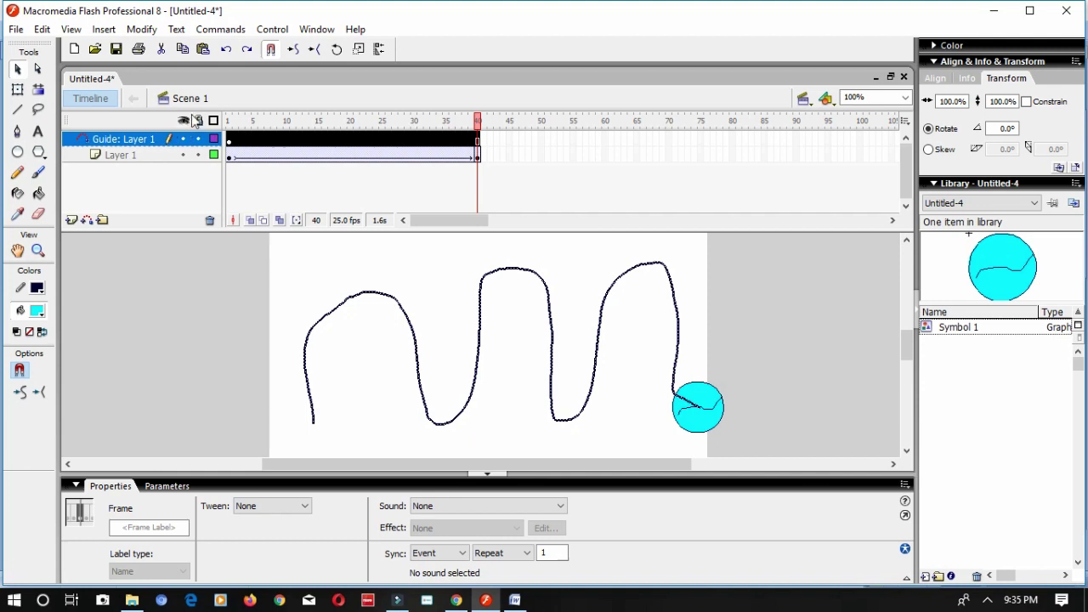
{"action": "left_click", "coordinate": [184, 120]}
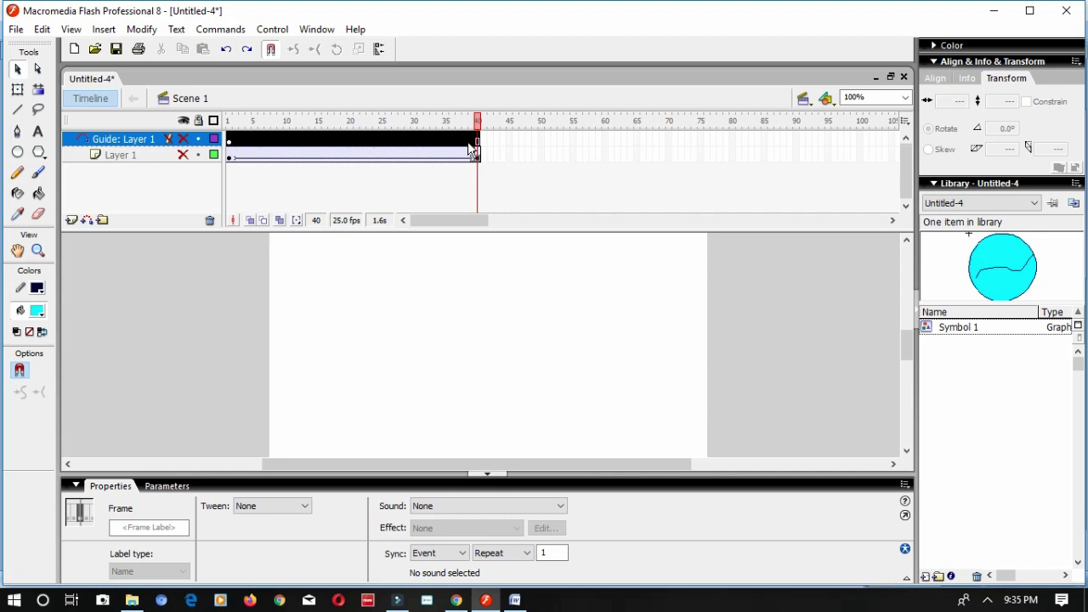
{"action": "key", "text": "ctrl+Return"}
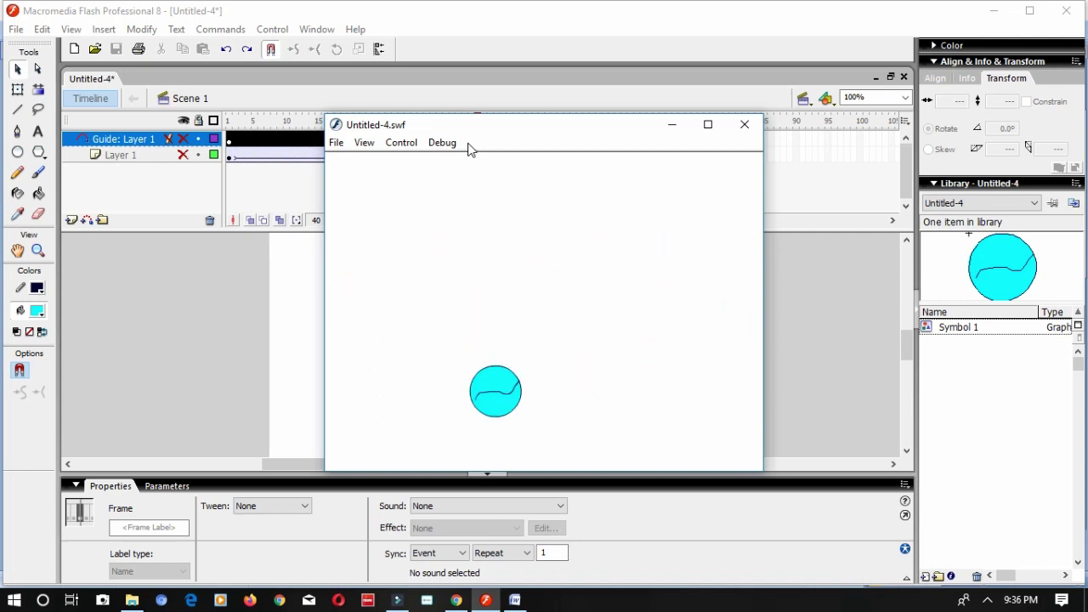
{"action": "left_click", "coordinate": [744, 124]}
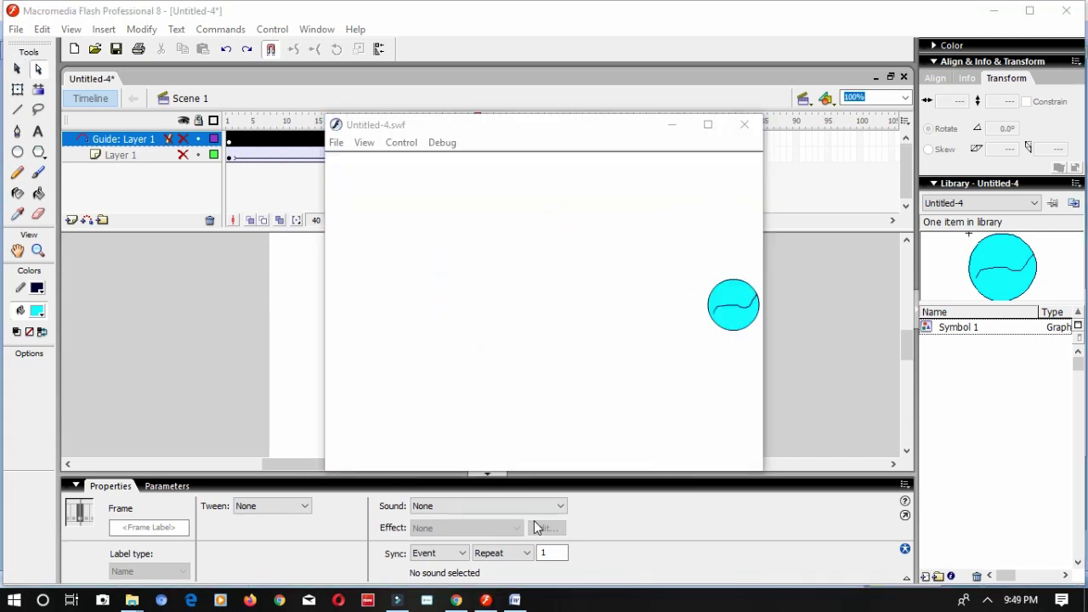
- Switch to Microsoft Word and read the Masking section of flash.docx
{"action": "left_click", "coordinate": [514, 599]}
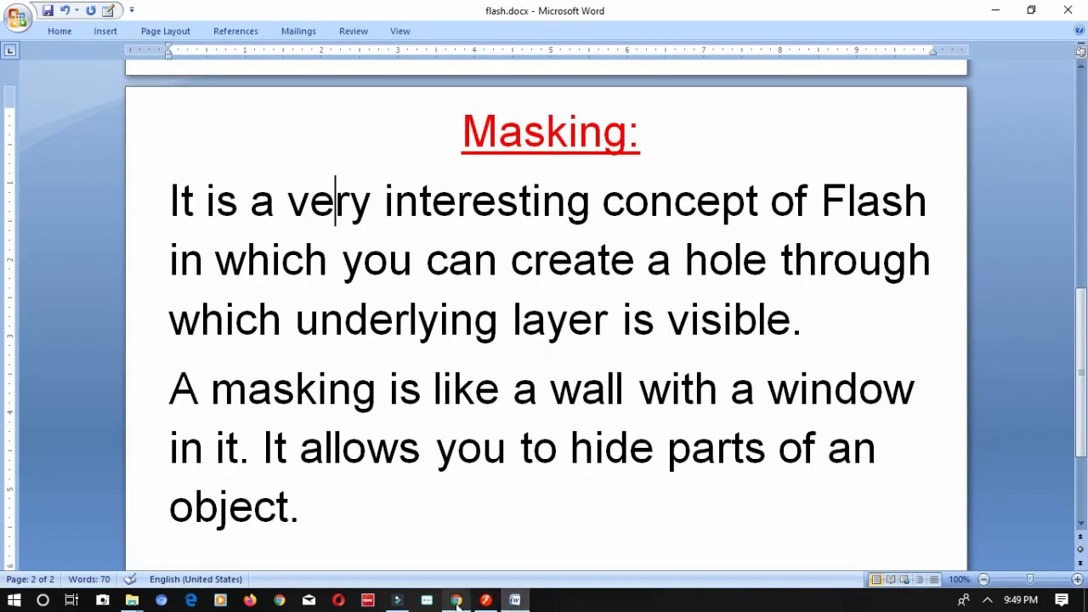
{"action": "mouse_move", "coordinate": [456, 601]}
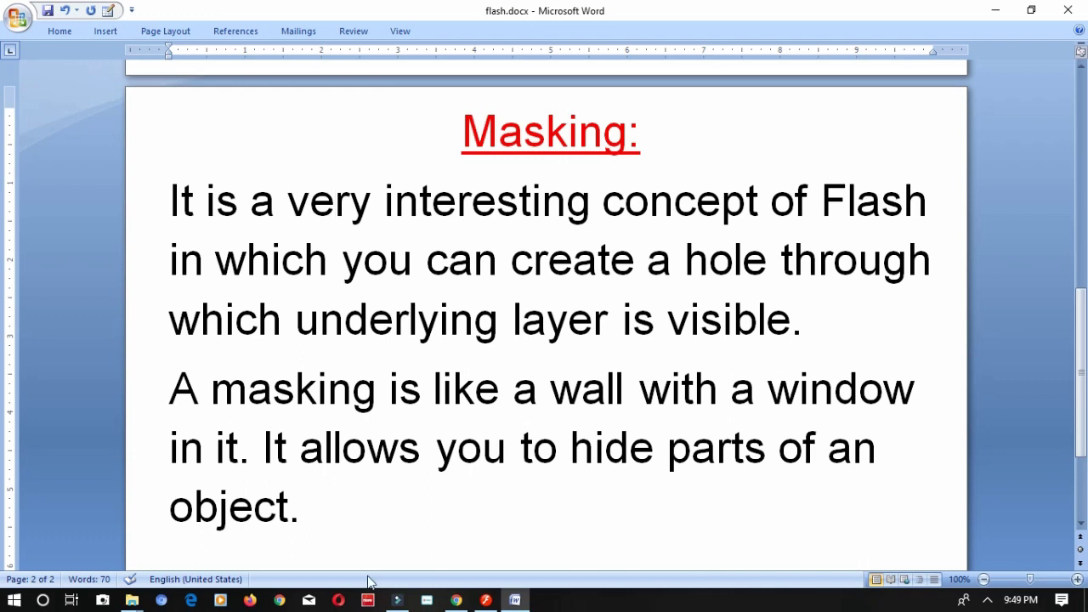
- Switch back to Flash, close the test movie window and create a new Flash Document
{"action": "left_click", "coordinate": [485, 600]}
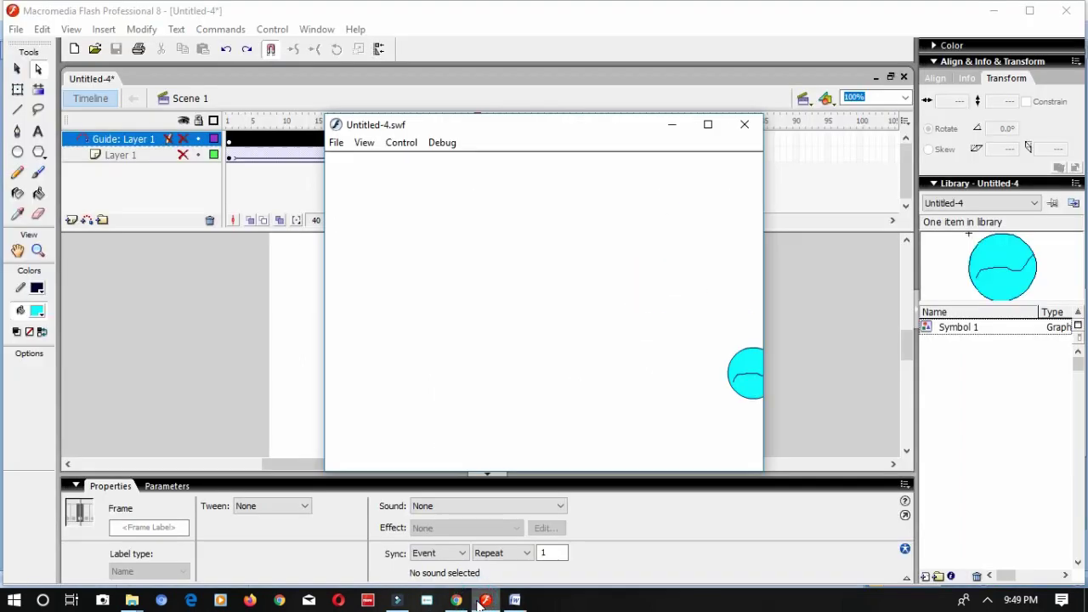
{"action": "left_click", "coordinate": [744, 124]}
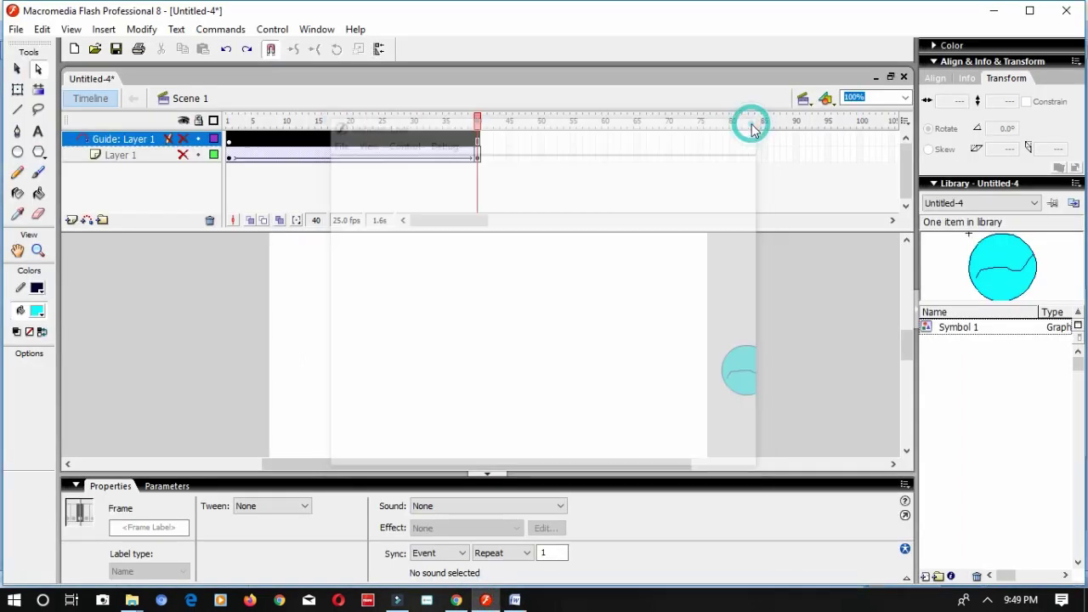
{"action": "left_click", "coordinate": [15, 29]}
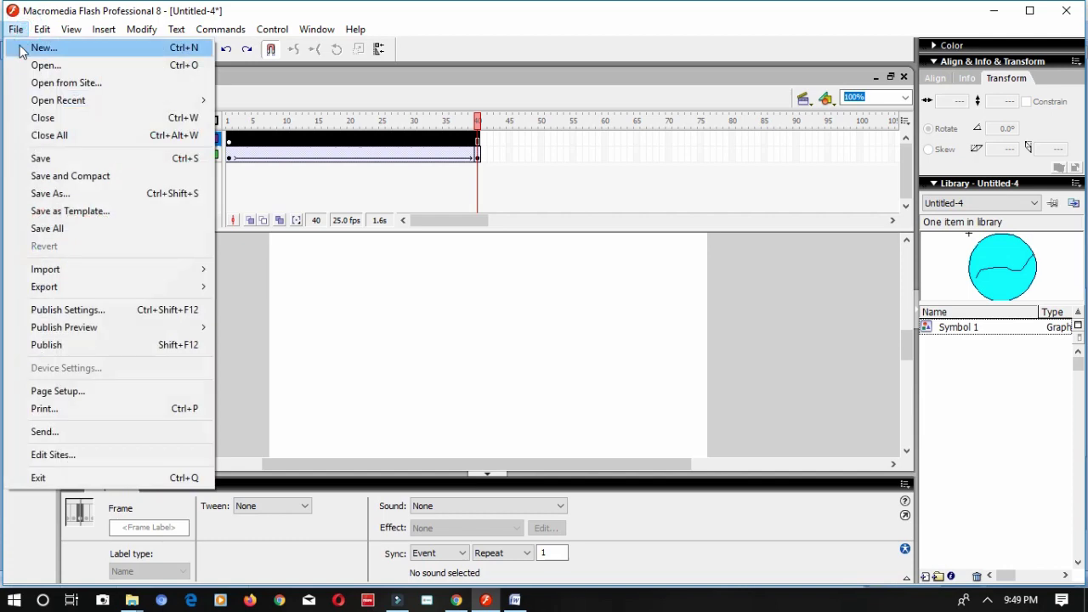
{"action": "left_click", "coordinate": [45, 47]}
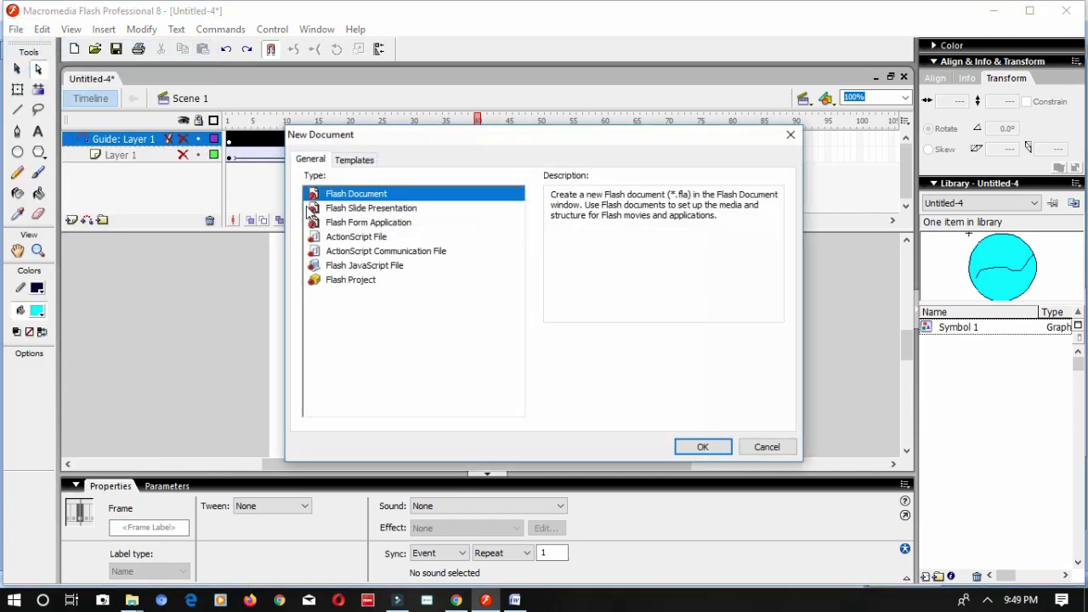
{"action": "left_click", "coordinate": [700, 447]}
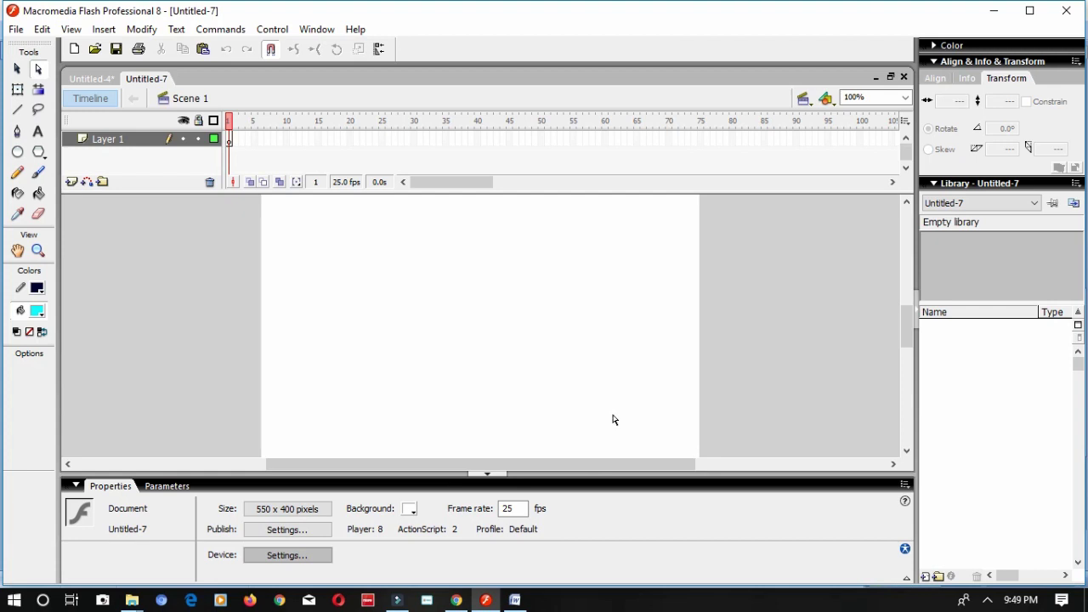
- Import the picture Carfront.jpg from the Pictures folder onto the stage
{"action": "left_click", "coordinate": [15, 30]}
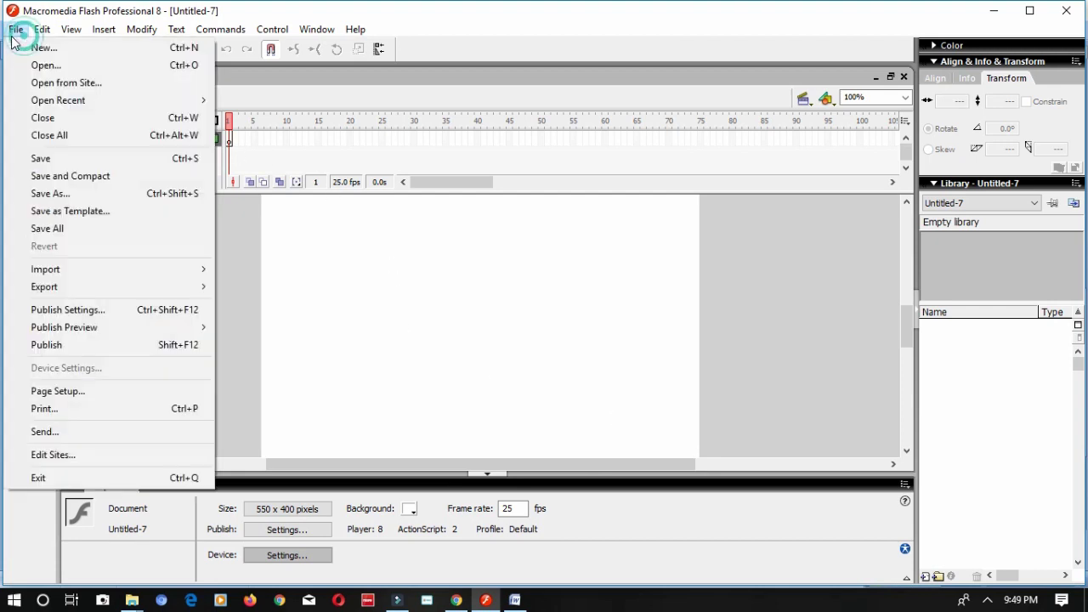
{"action": "mouse_move", "coordinate": [58, 278]}
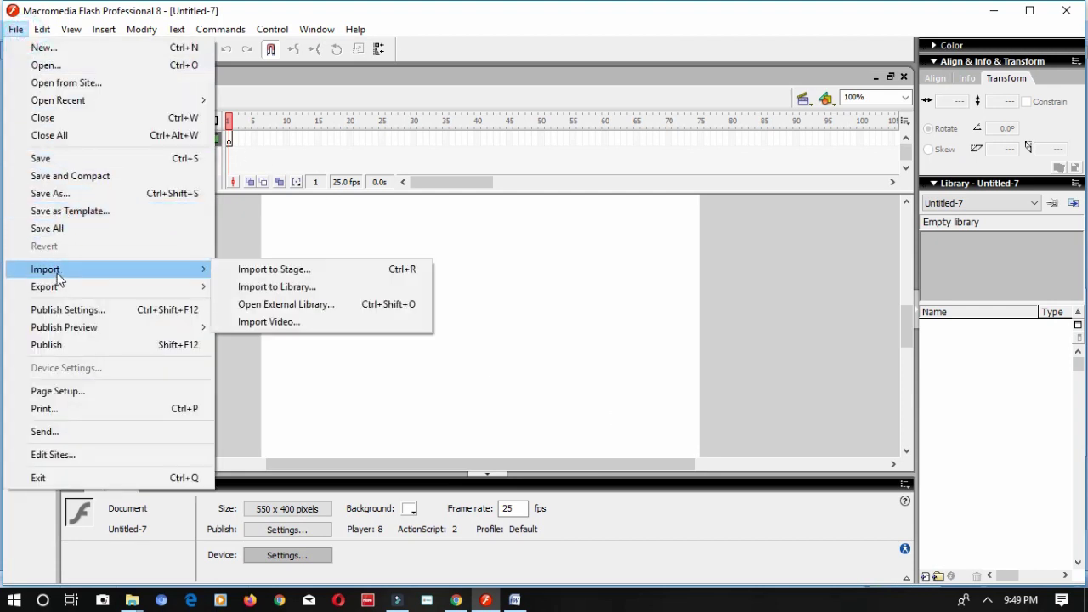
{"action": "left_click", "coordinate": [252, 270]}
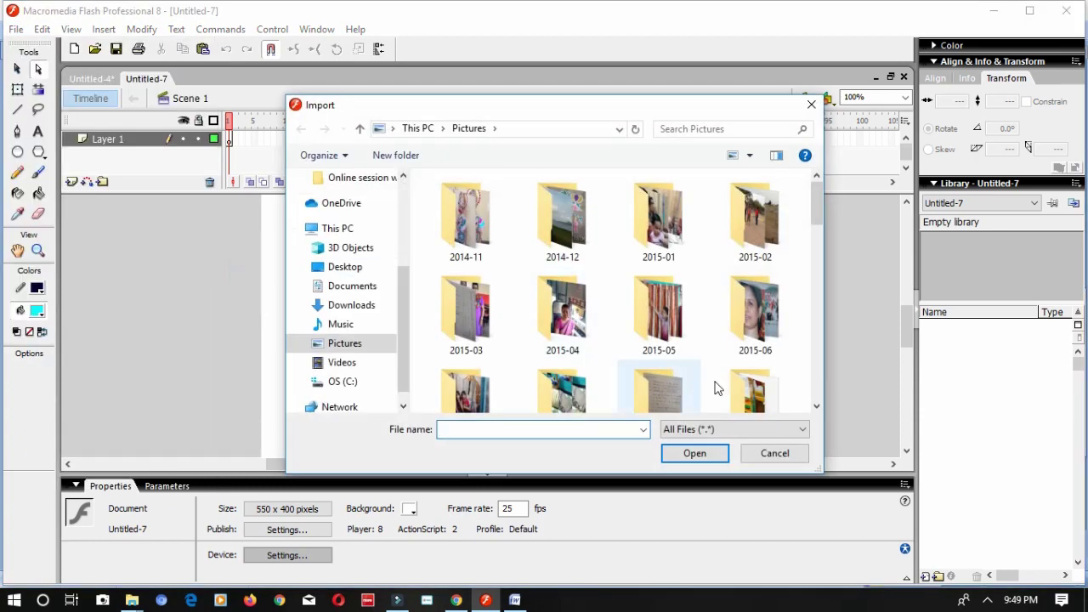
{"action": "left_click_drag", "start_coordinate": [818, 204], "coordinate": [837, 349]}
{"action": "double_click", "coordinate": [772, 242]}
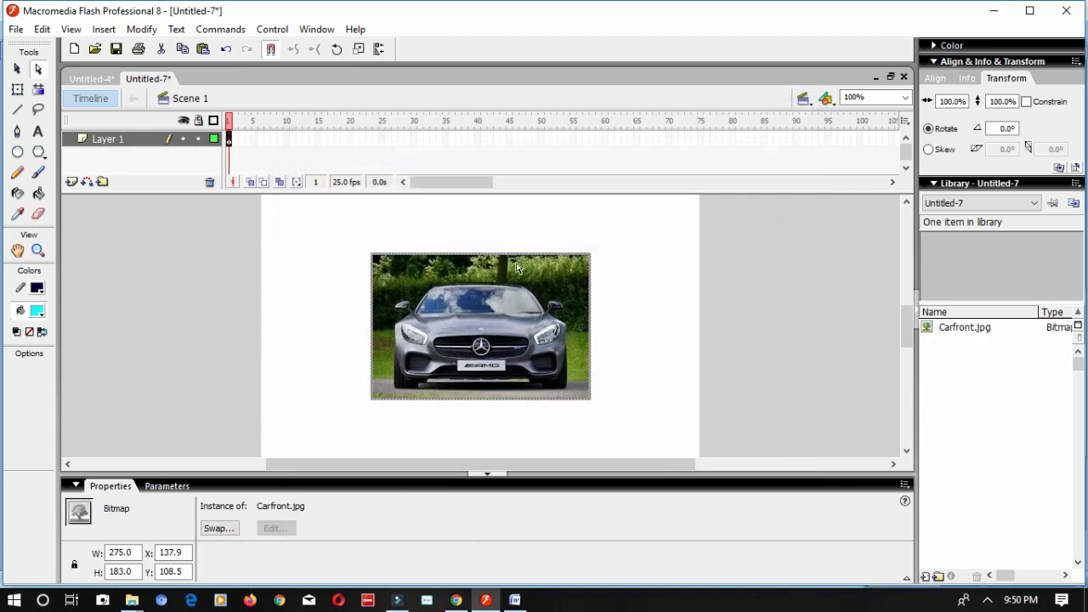
- Set the car picture's width and height to 500 and move it to the stage's upper-left area at about X 7, Y 31
{"action": "double_click", "coordinate": [130, 553]}
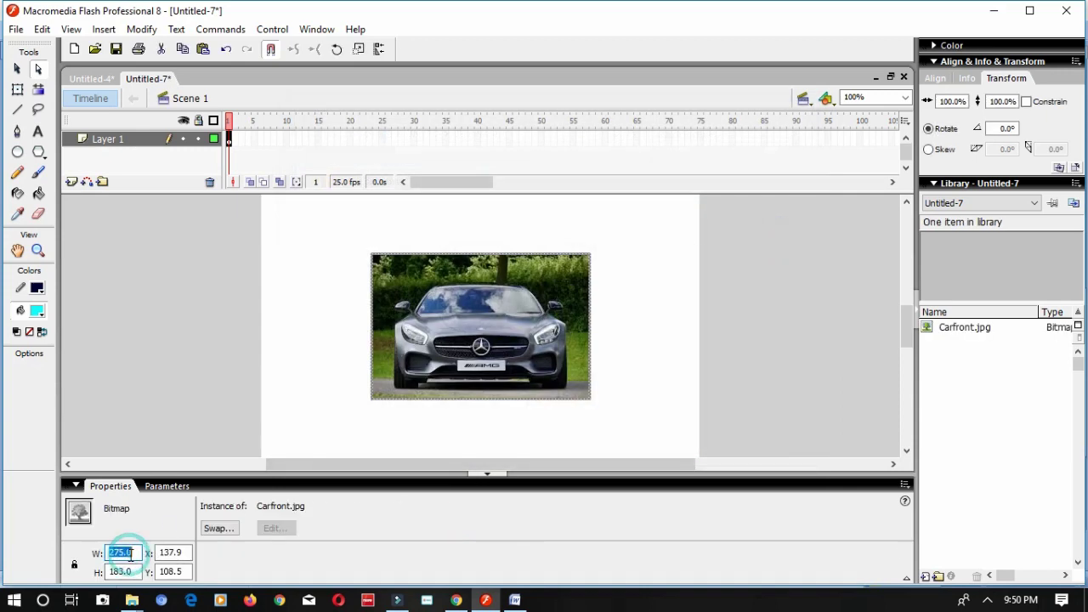
{"action": "type", "text": "500"}
{"action": "key", "text": "Return"}
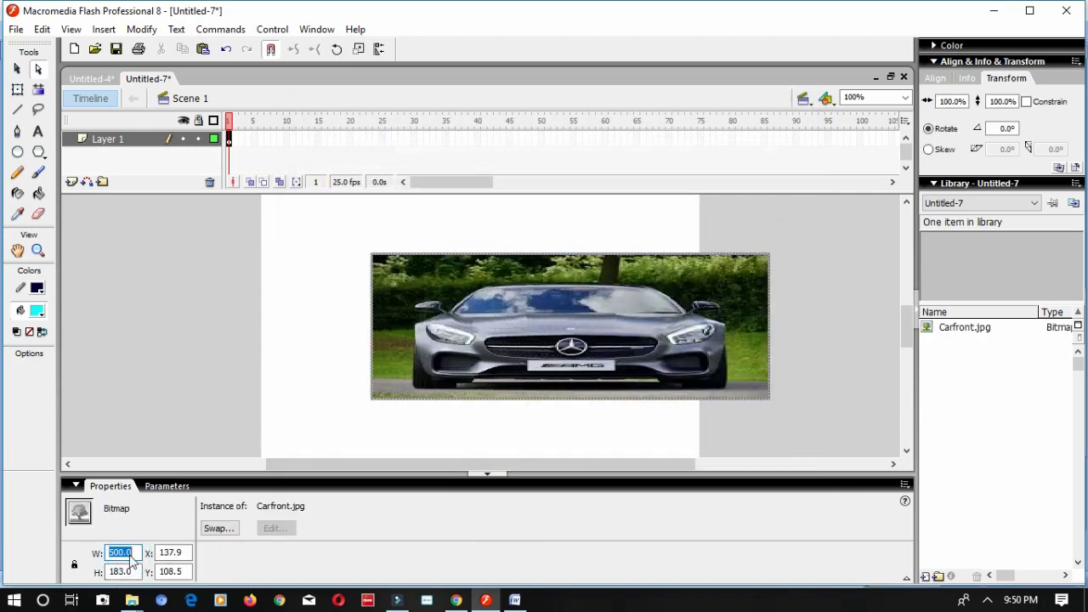
{"action": "left_click_drag", "start_coordinate": [500, 357], "coordinate": [398, 287]}
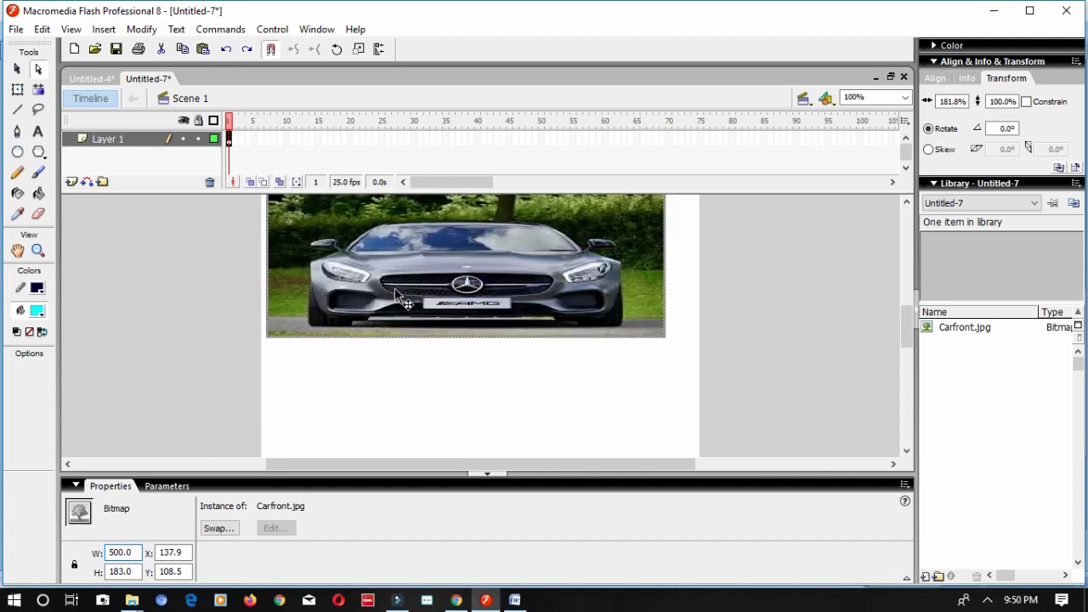
{"action": "double_click", "coordinate": [123, 572]}
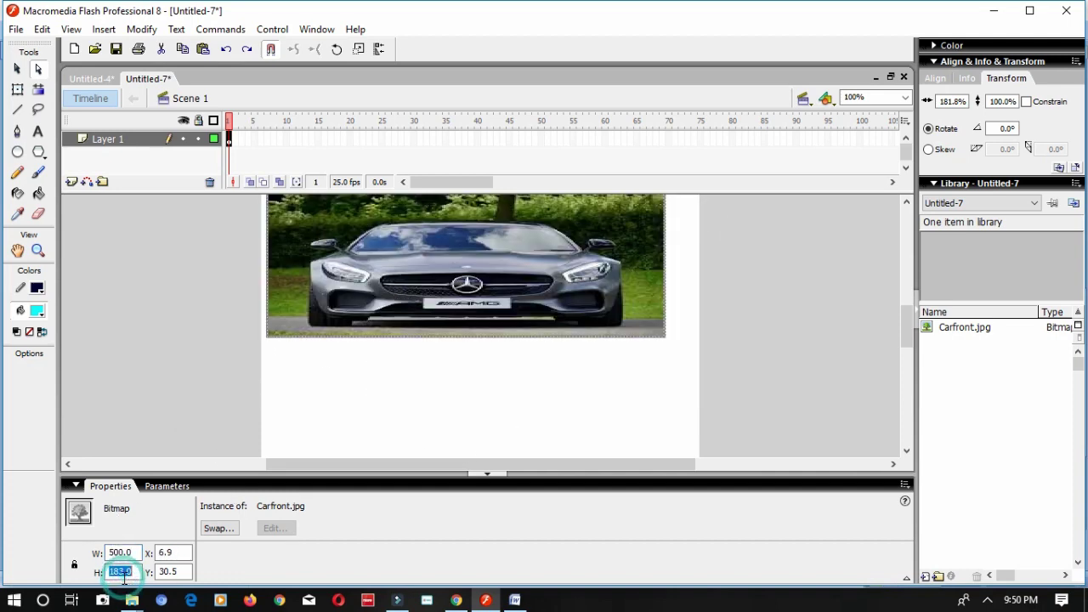
{"action": "type", "text": "500"}
{"action": "key", "text": "Return"}
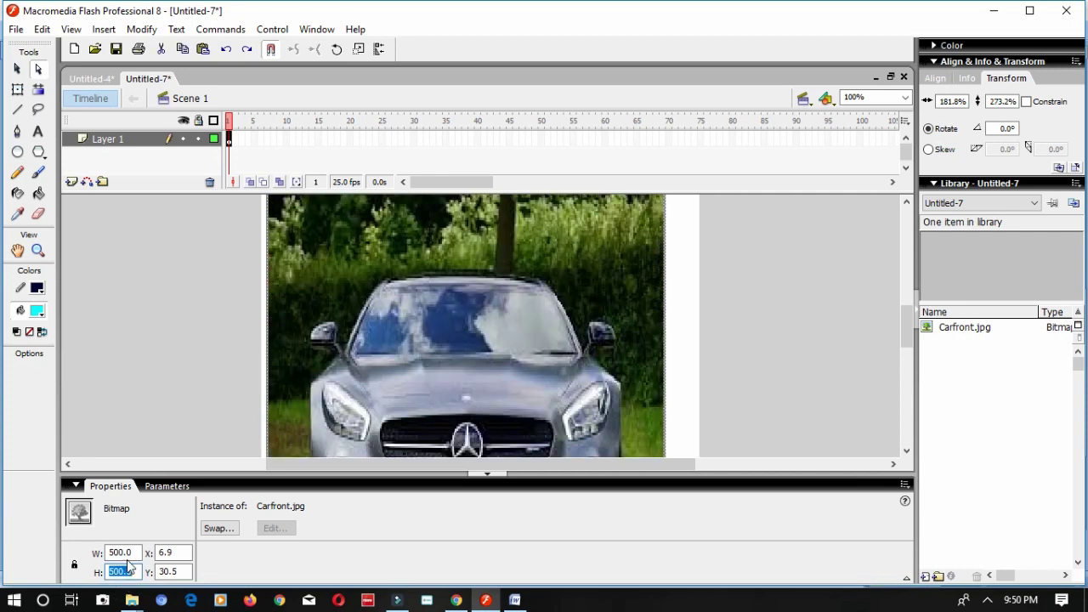
- Widen the car picture to 700 and shift it to about X -43, Y 3.5 so it covers the stage's width
{"action": "left_click", "coordinate": [138, 548]}
{"action": "double_click", "coordinate": [138, 549]}
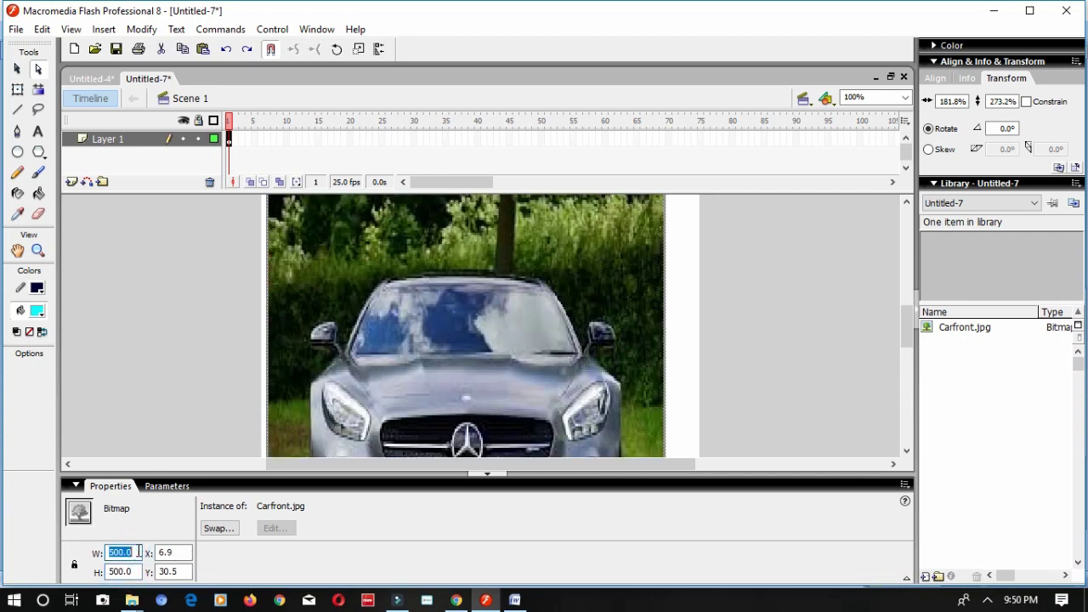
{"action": "type", "text": "700"}
{"action": "key", "text": "Return"}
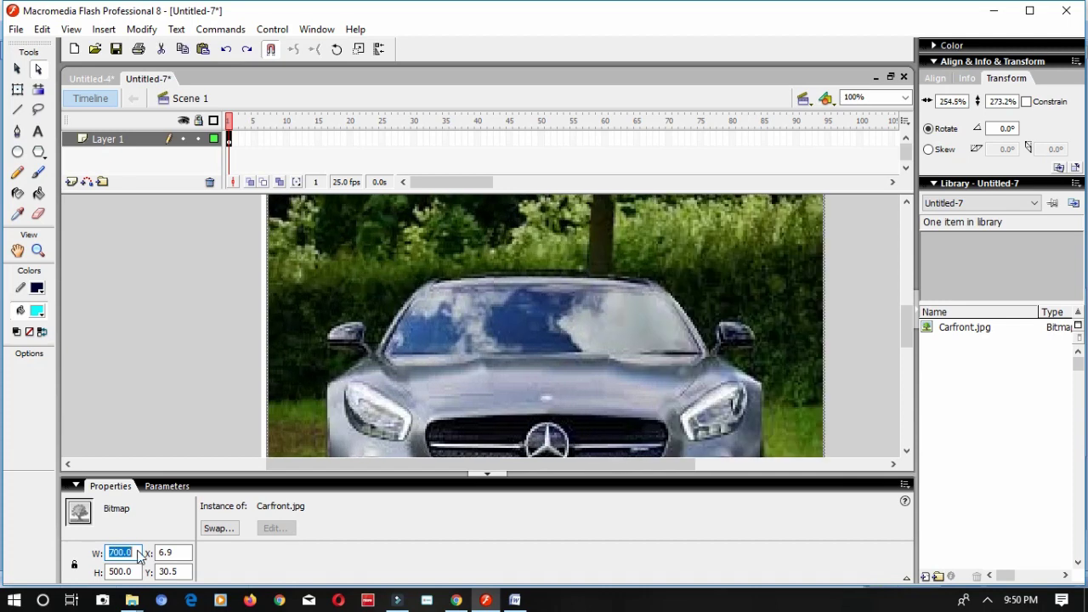
{"action": "left_click_drag", "start_coordinate": [391, 382], "coordinate": [351, 357]}
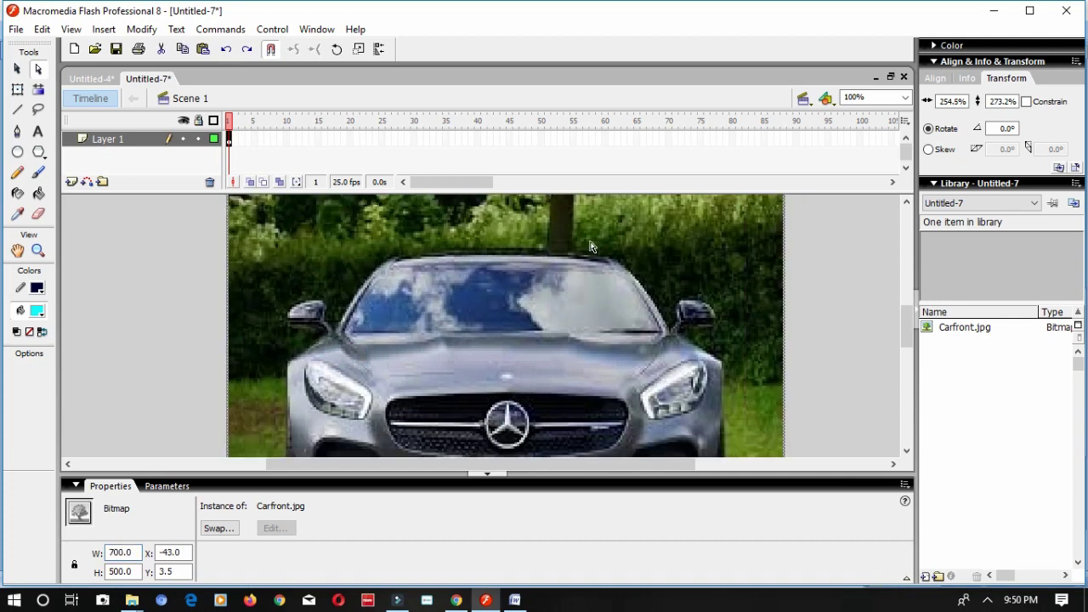
- Insert a keyframe at frame 50 of Layer 1
{"action": "left_click", "coordinate": [541, 140]}
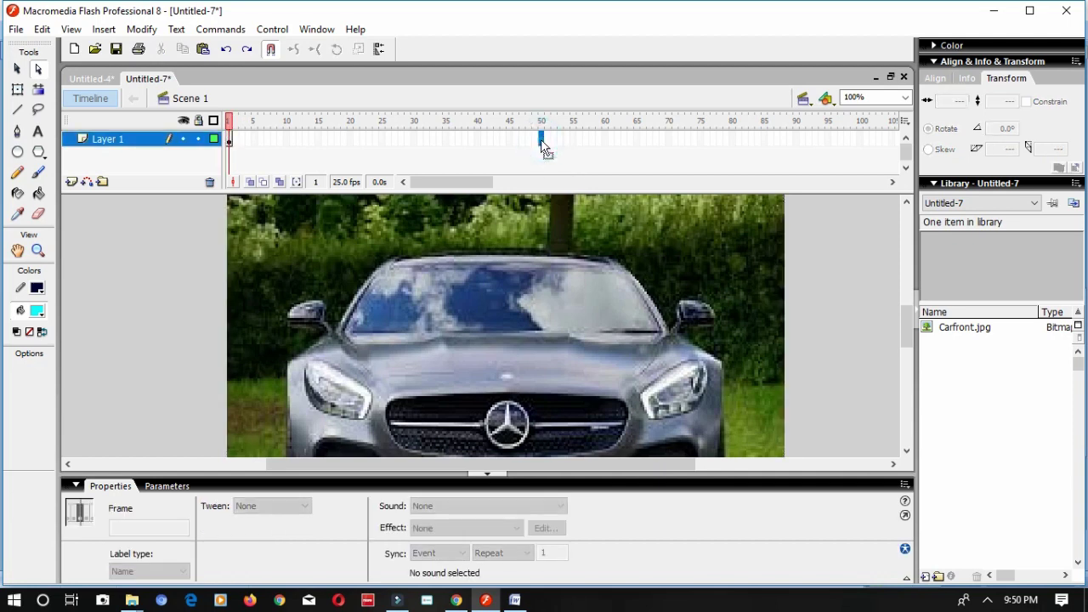
{"action": "right_click", "coordinate": [541, 142]}
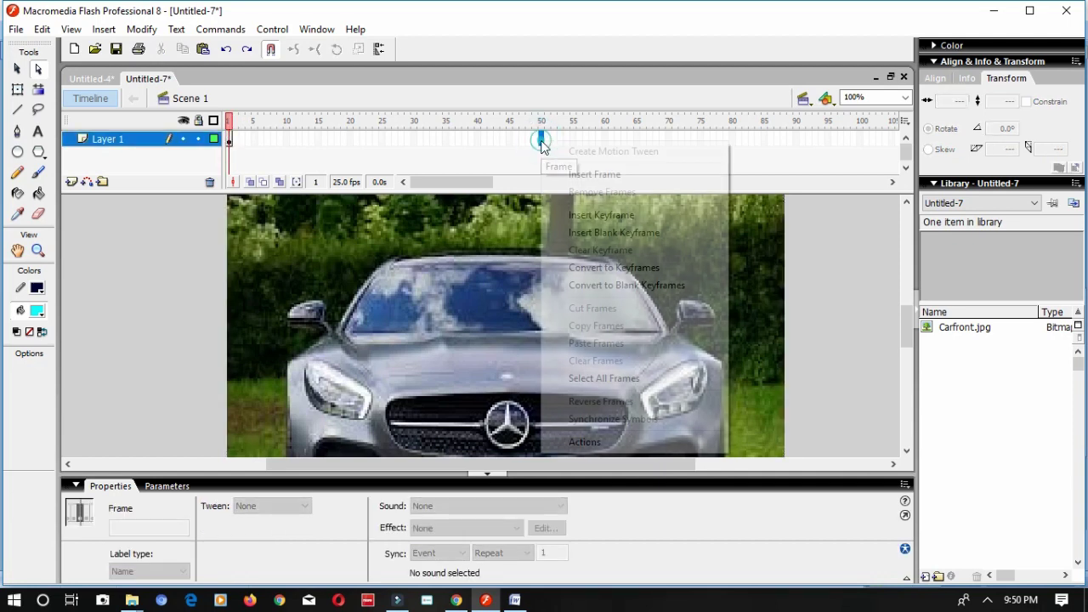
{"action": "left_click", "coordinate": [556, 215]}
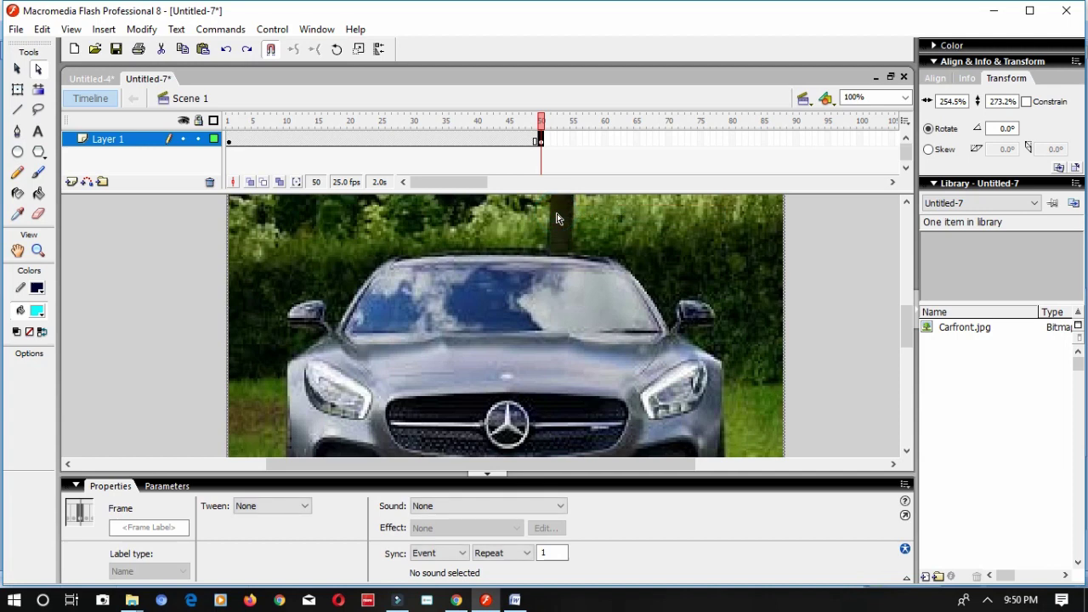
- Add a layer above Layer 1 and draw a cyan oval about 93 by 81 px near the car's left mirror in frame 1
{"action": "left_click", "coordinate": [72, 182]}
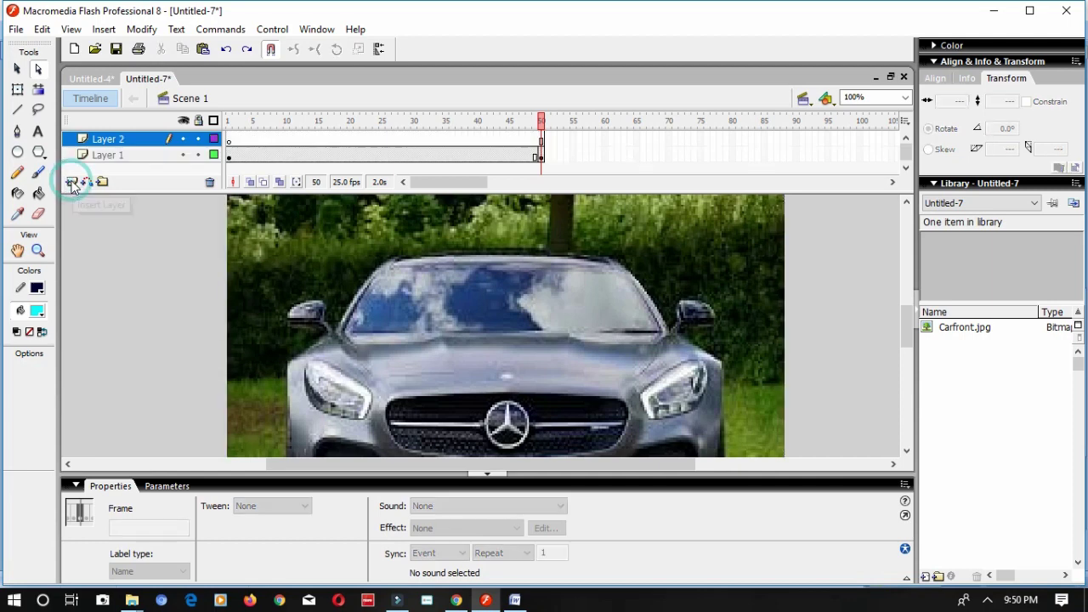
{"action": "left_click", "coordinate": [232, 138]}
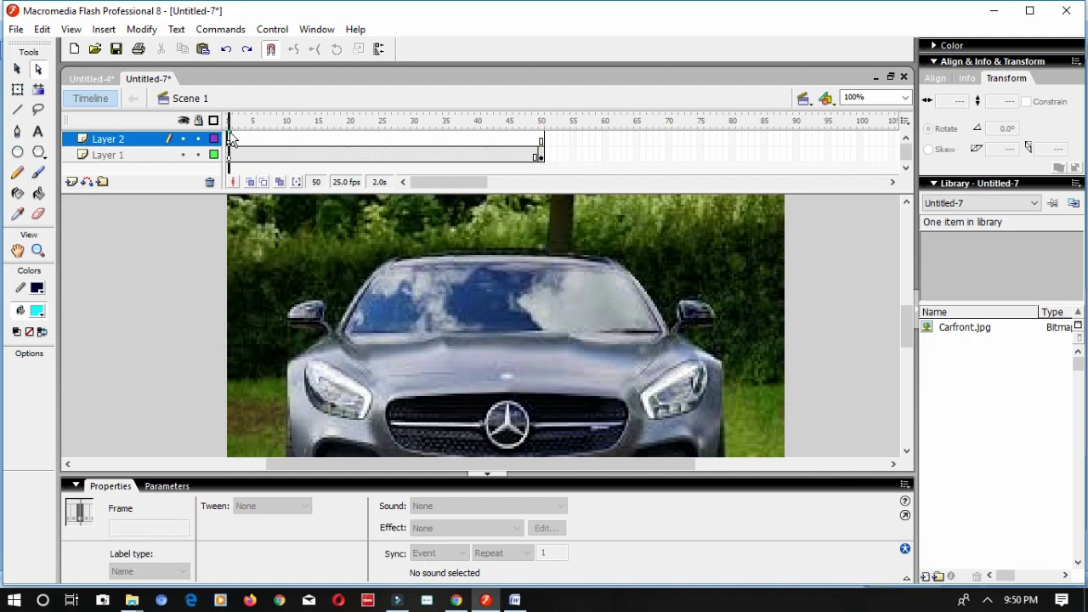
{"action": "left_click", "coordinate": [18, 153]}
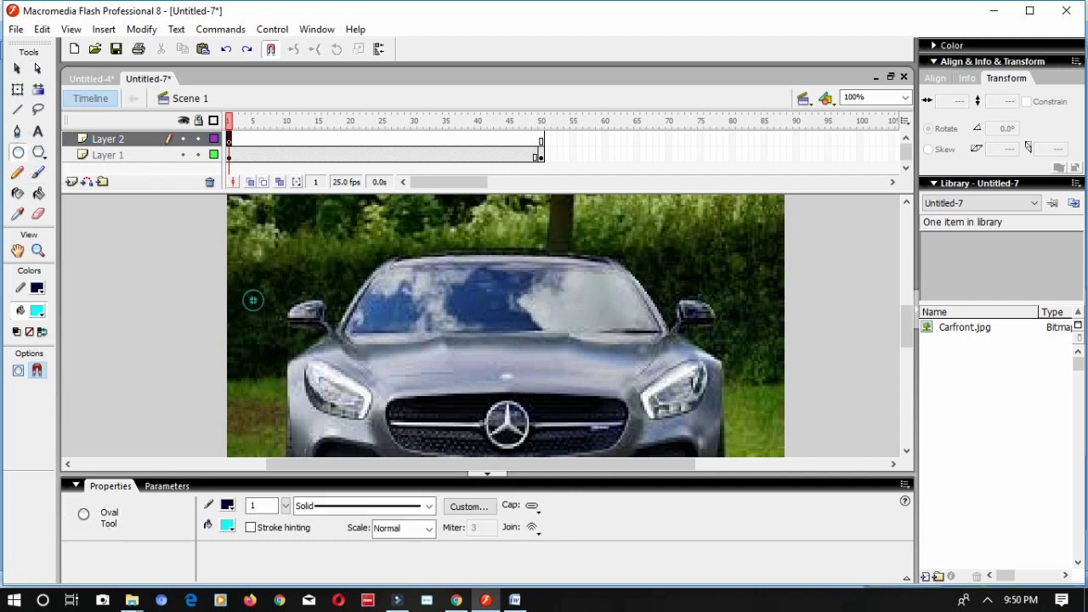
{"action": "left_click_drag", "start_coordinate": [253, 301], "coordinate": [327, 366]}
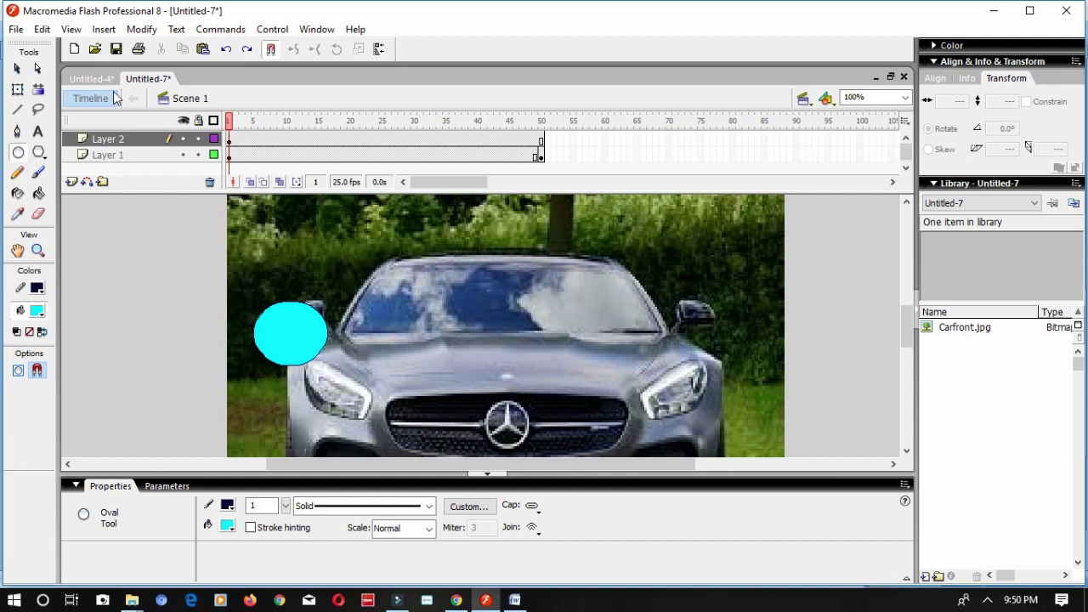
- Convert the cyan oval's fill into a graphic symbol, keeping the default name
{"action": "left_click", "coordinate": [19, 70]}
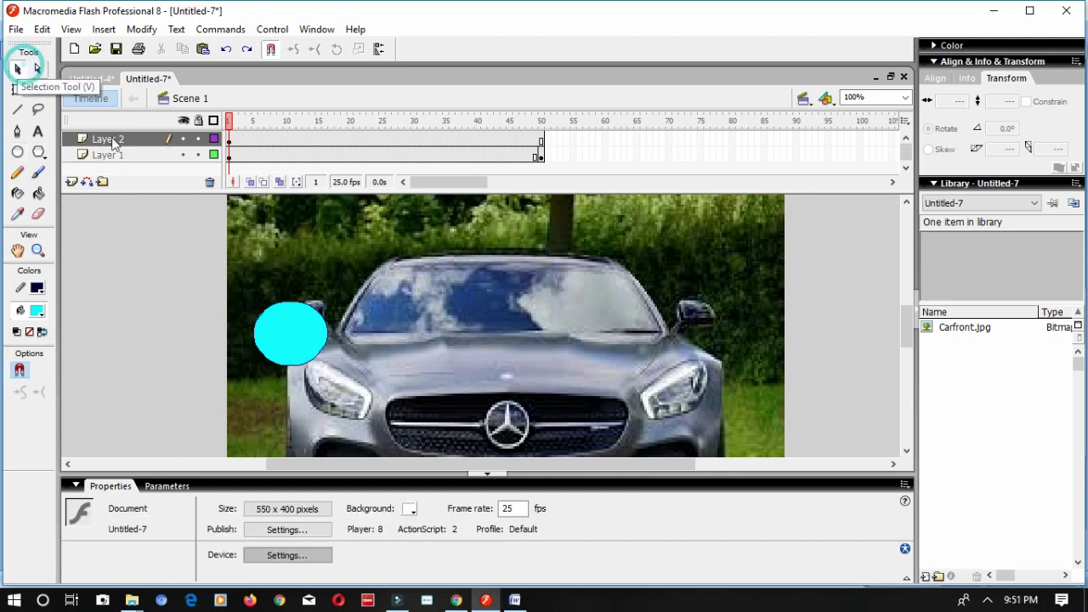
{"action": "left_click", "coordinate": [265, 330]}
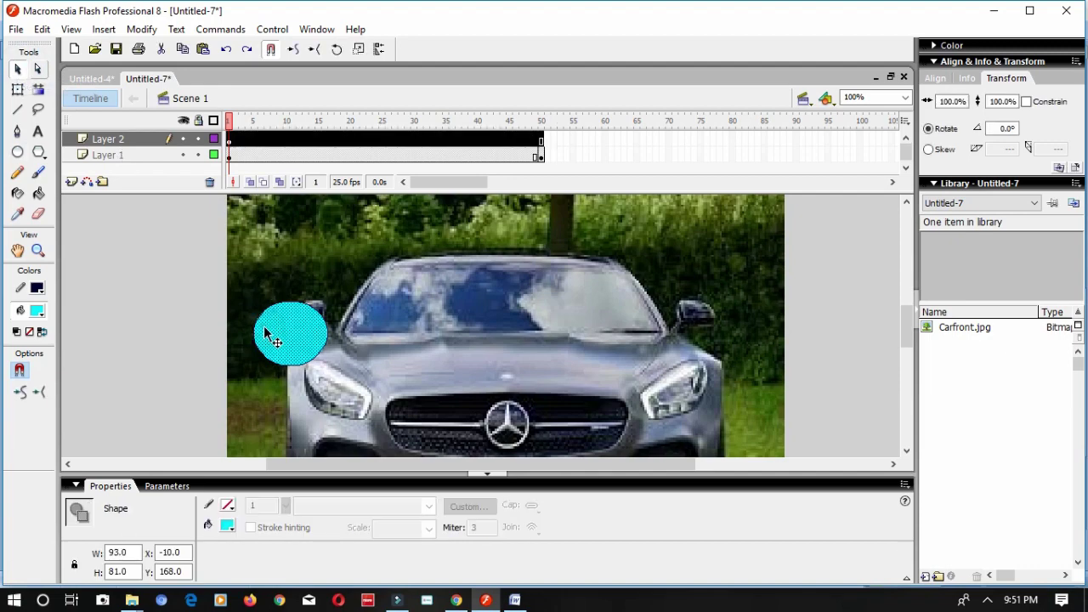
{"action": "left_click", "coordinate": [142, 30]}
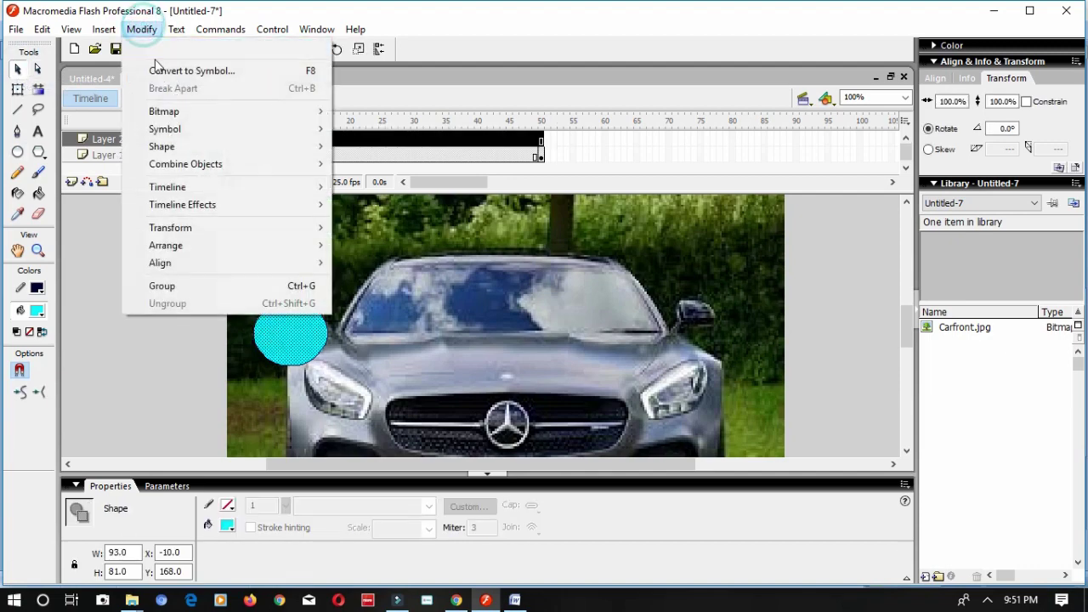
{"action": "left_click", "coordinate": [161, 71]}
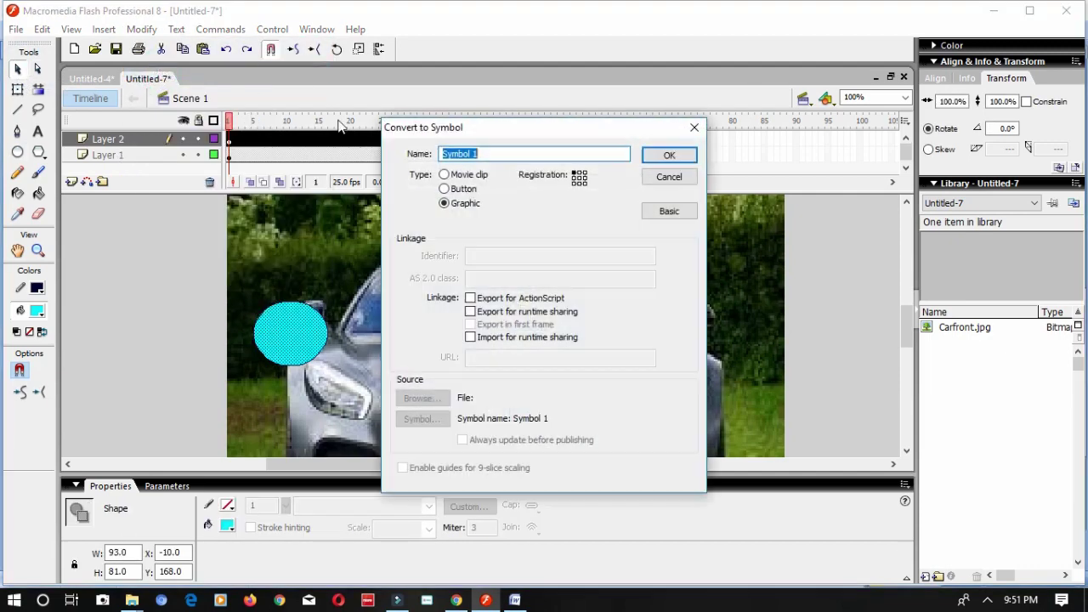
{"action": "left_click", "coordinate": [668, 156]}
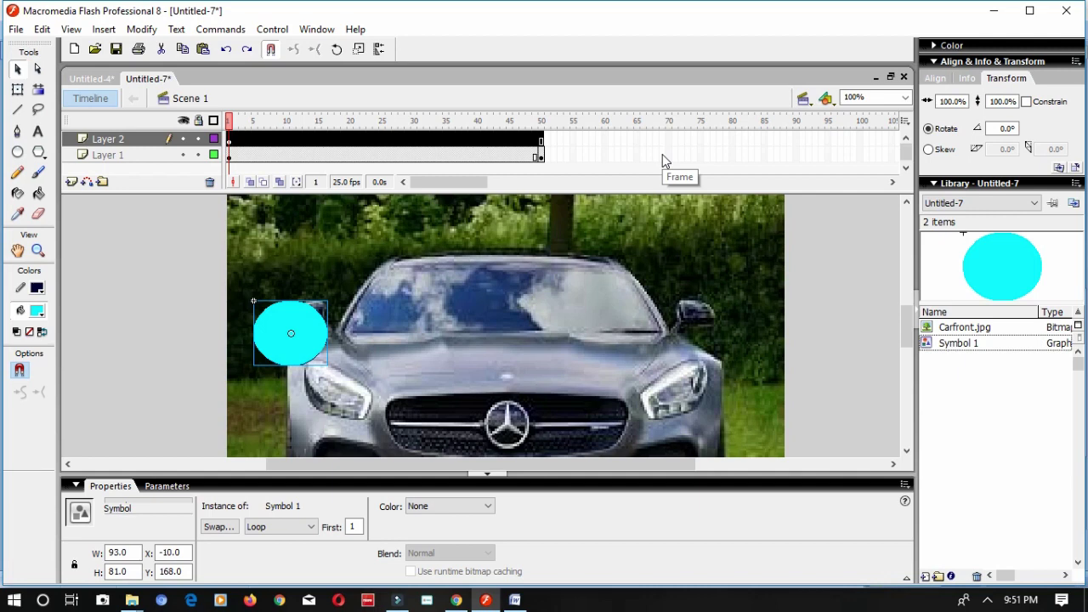
- Insert a keyframe at frame 50 of Layer 2 and move the oval across to the car's right mirror, about X 489, Y 174
{"action": "left_click", "coordinate": [540, 139]}
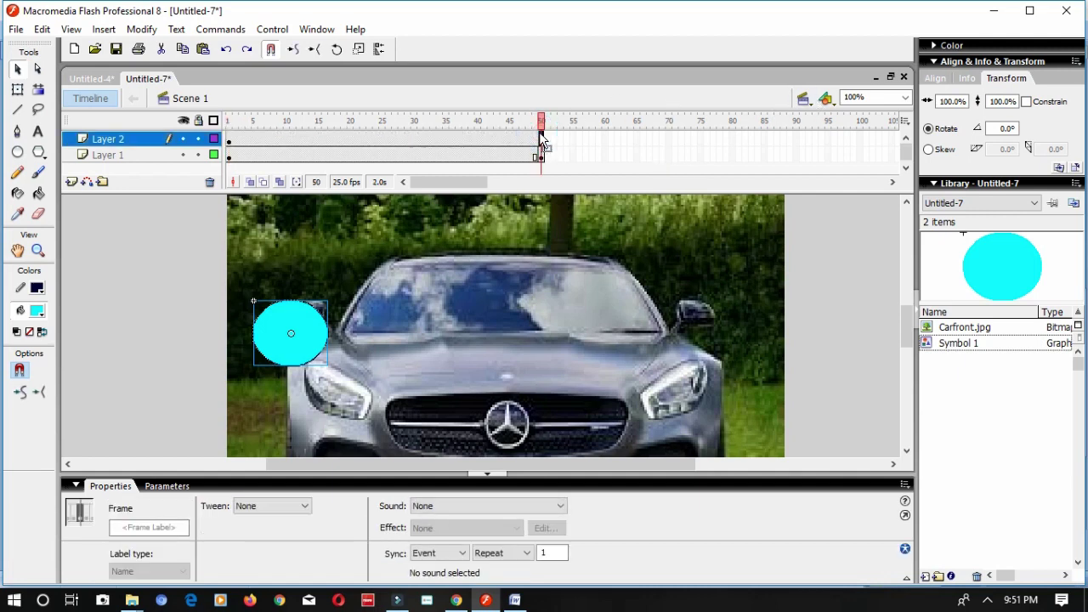
{"action": "right_click", "coordinate": [540, 138]}
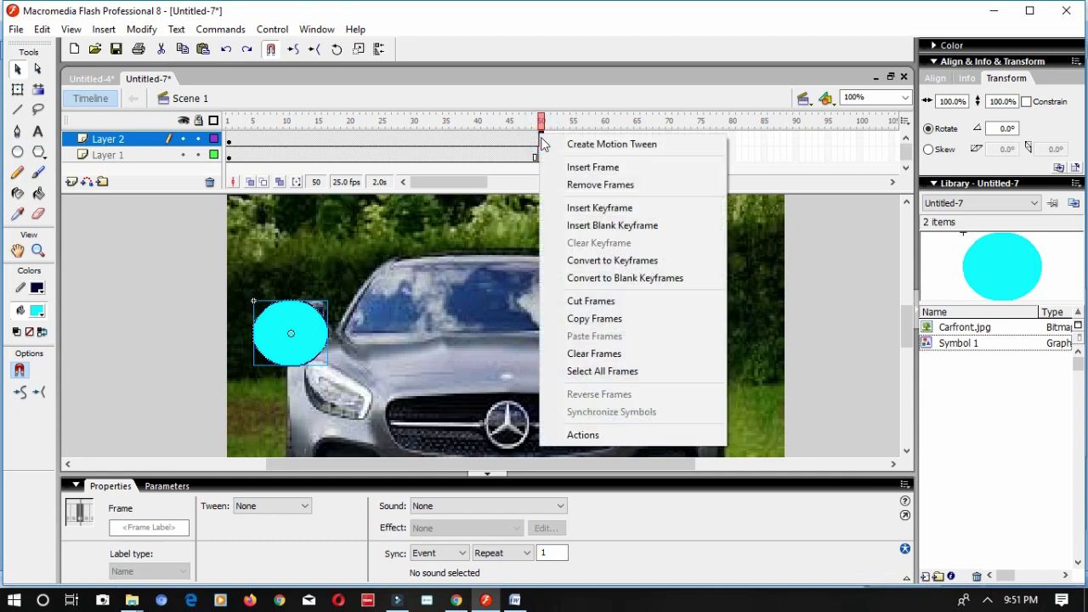
{"action": "left_click", "coordinate": [559, 208]}
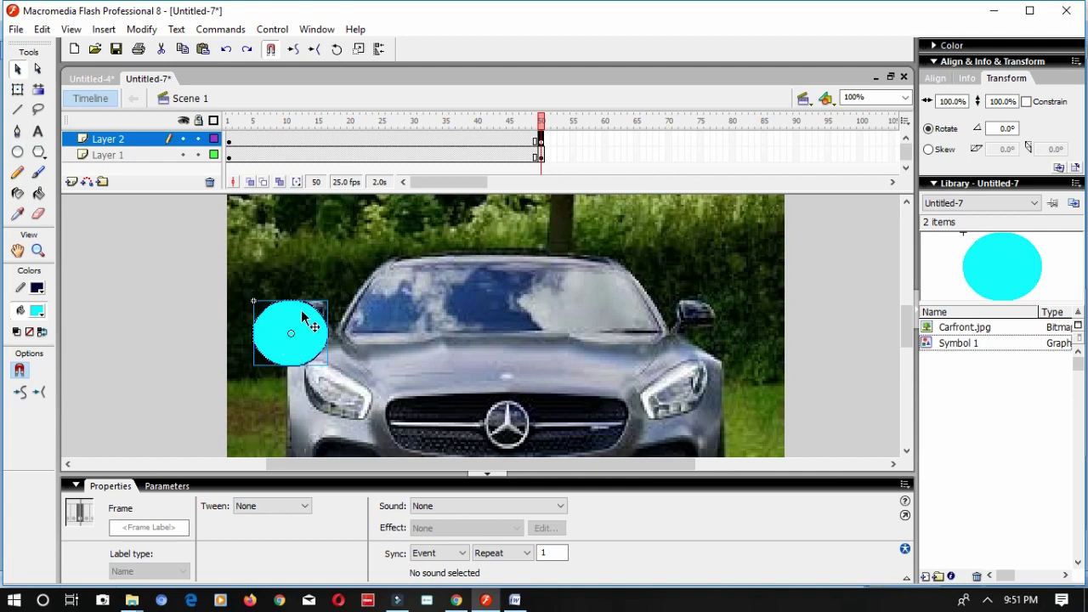
{"action": "left_click_drag", "start_coordinate": [291, 333], "coordinate": [699, 321]}
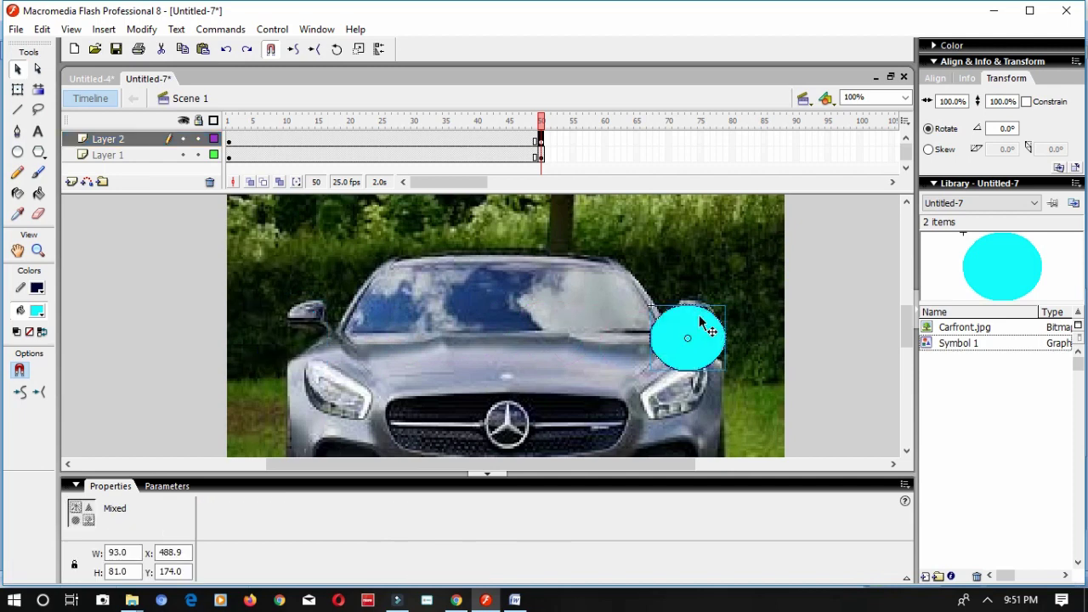
- Apply a motion tween to the oval on Layer 2 between frames 1 and 50
{"action": "left_click", "coordinate": [382, 139]}
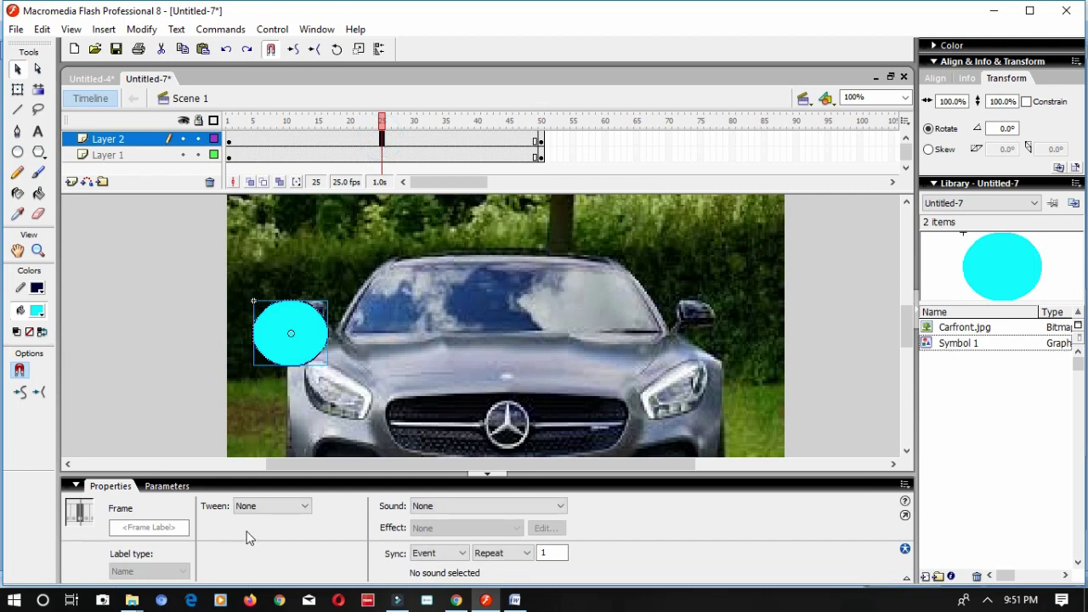
{"action": "left_click", "coordinate": [266, 507]}
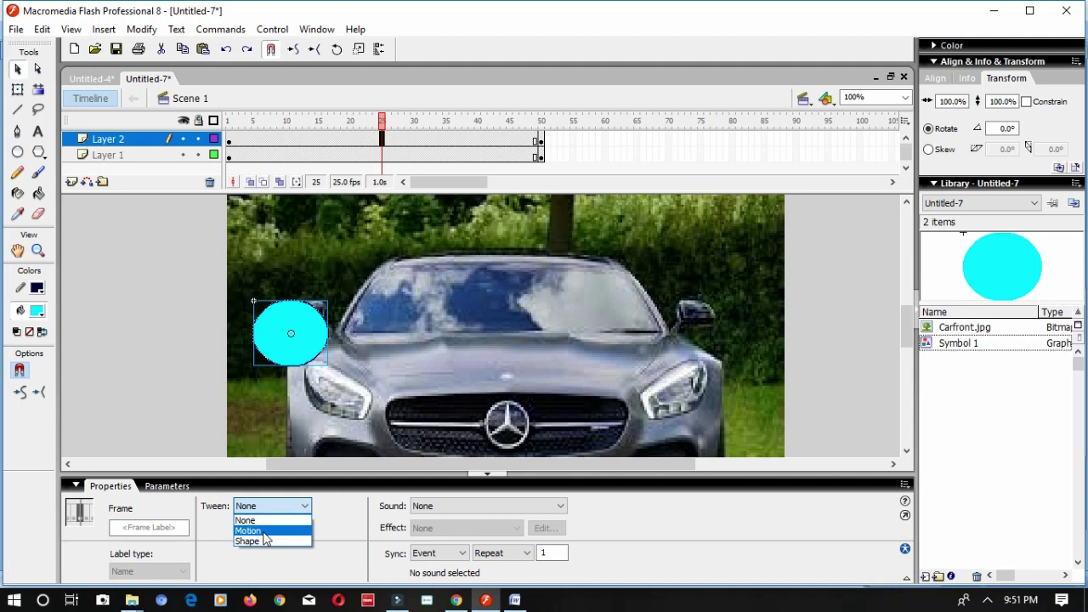
{"action": "left_click", "coordinate": [248, 531]}
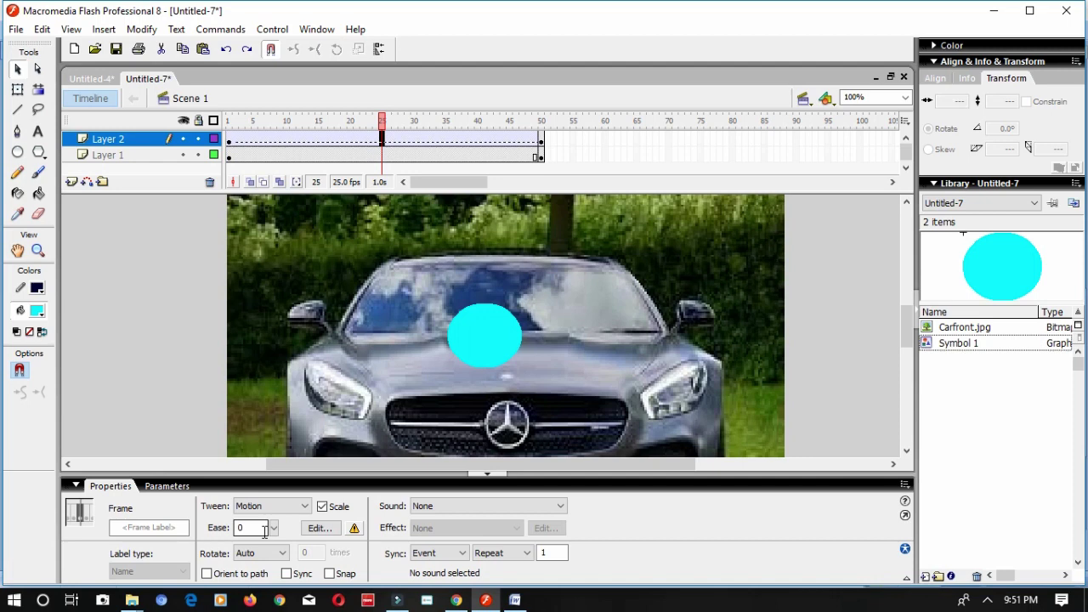
- Turn Layer 2 into a mask over the car picture, test the movie and close the preview
{"action": "right_click", "coordinate": [144, 142]}
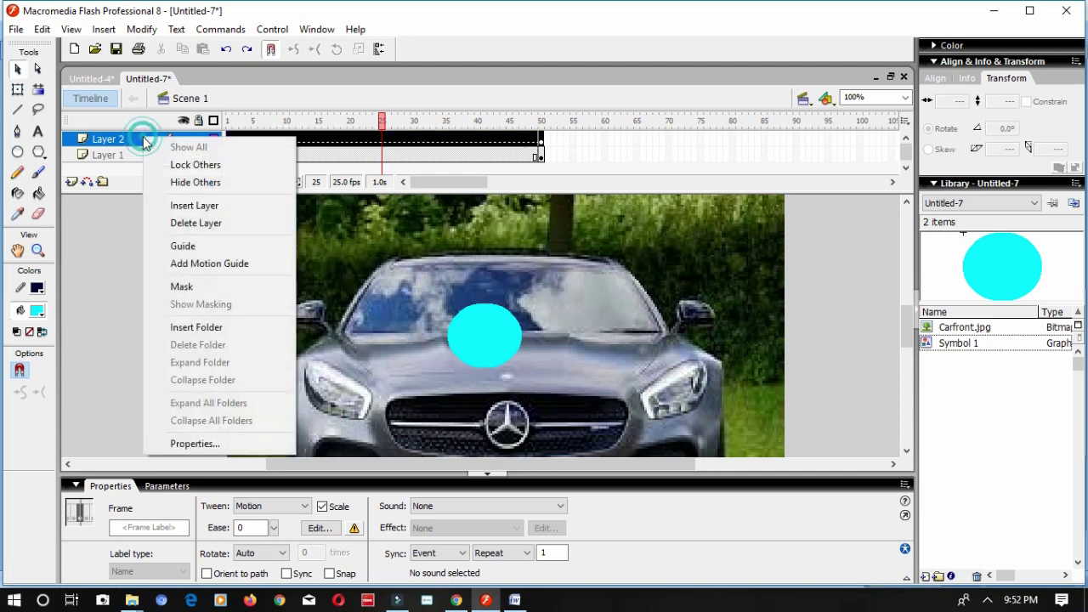
{"action": "left_click", "coordinate": [180, 287]}
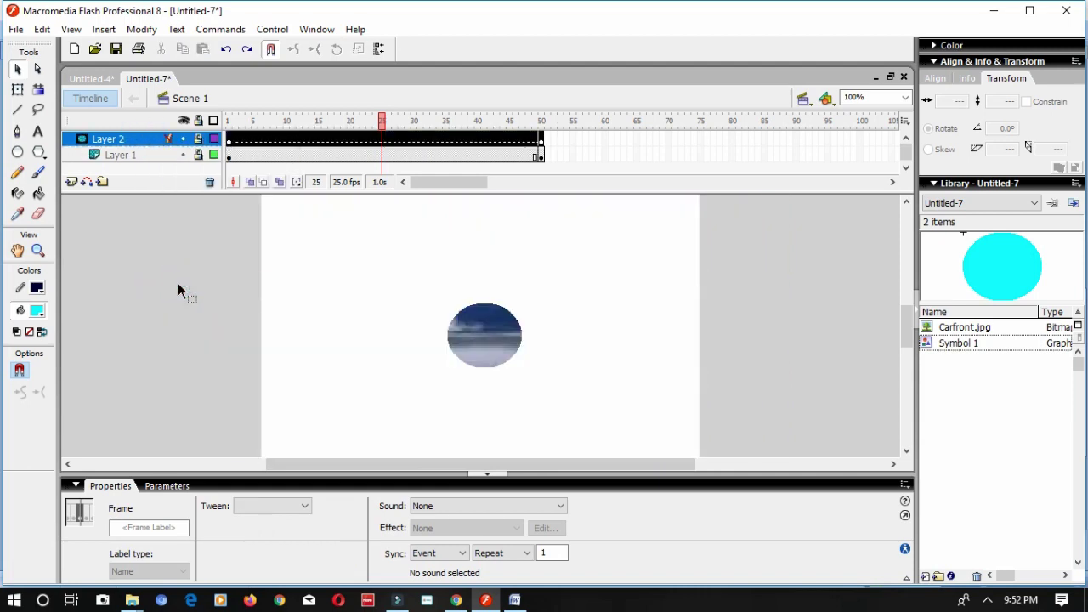
{"action": "key", "text": "ctrl+Return"}
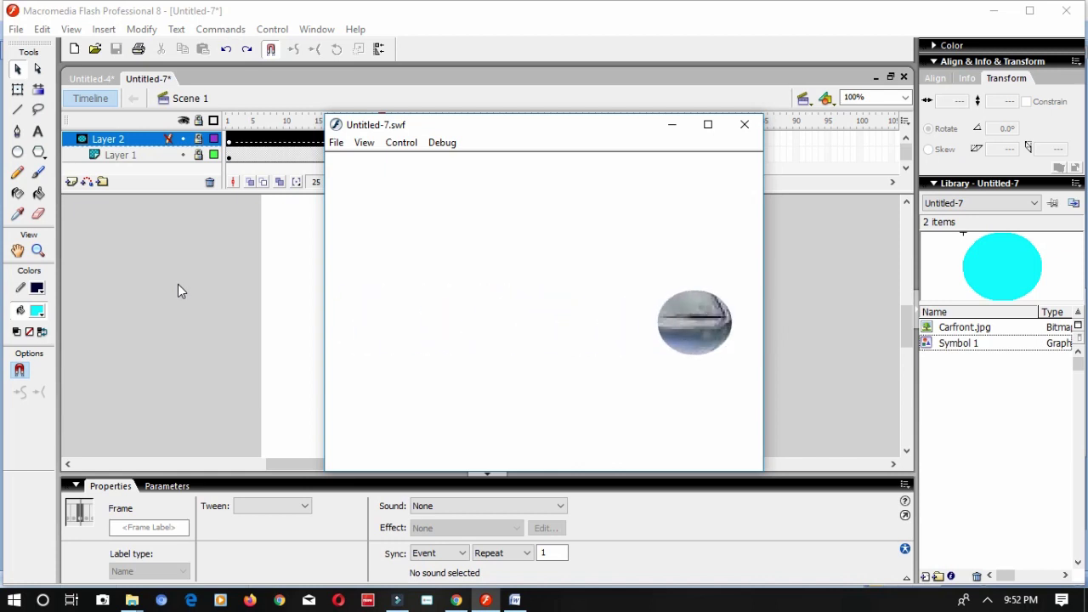
{"action": "left_click", "coordinate": [746, 126]}
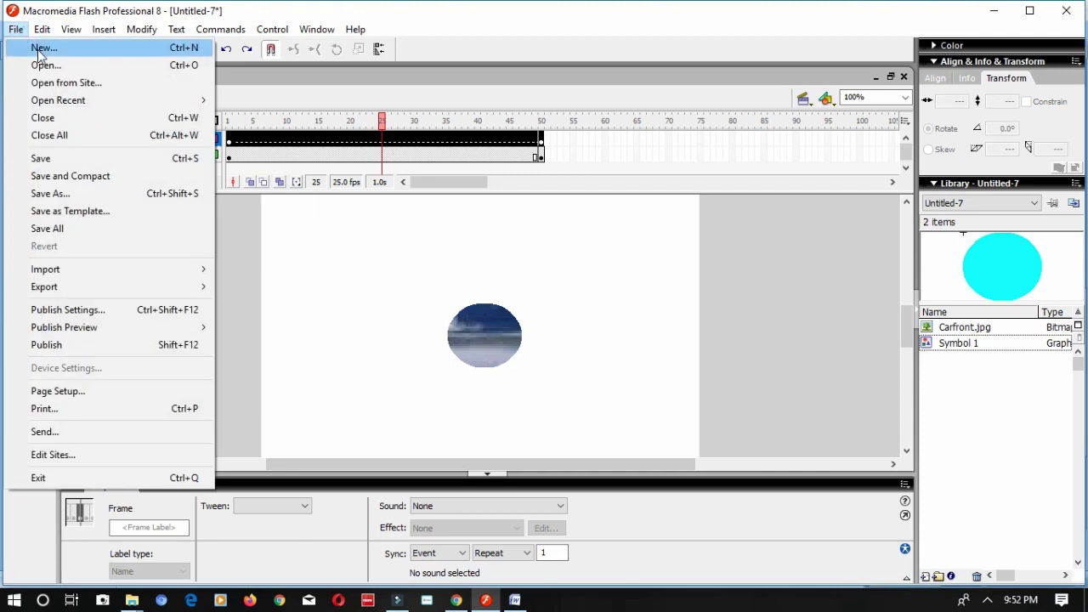
- Create a new Flash document and import the picture Carback.jpg from the Pictures folder onto the stage
{"action": "left_click", "coordinate": [40, 47]}
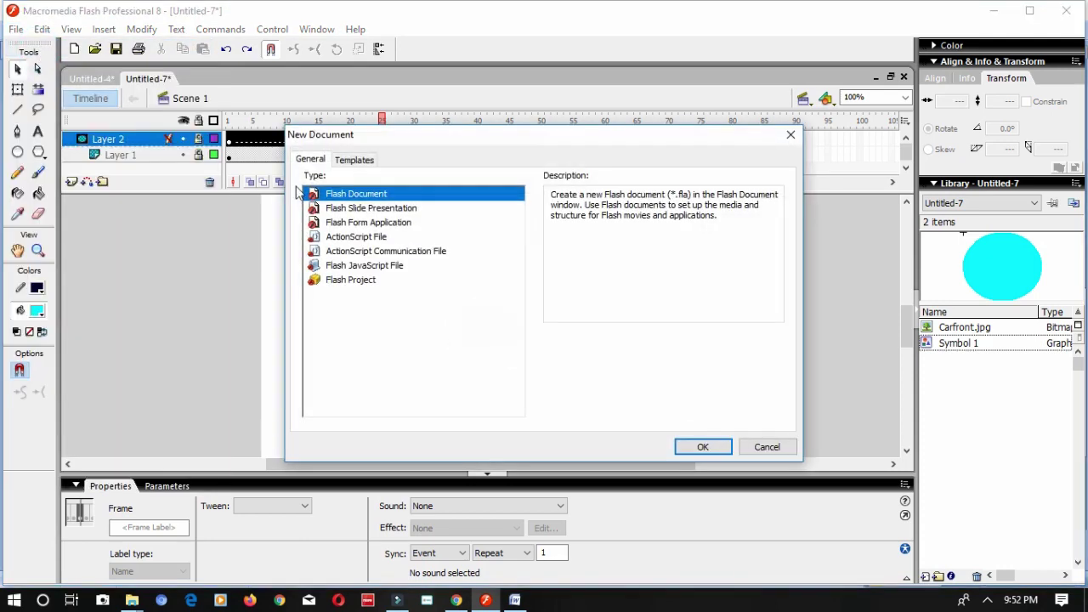
{"action": "left_click", "coordinate": [699, 447]}
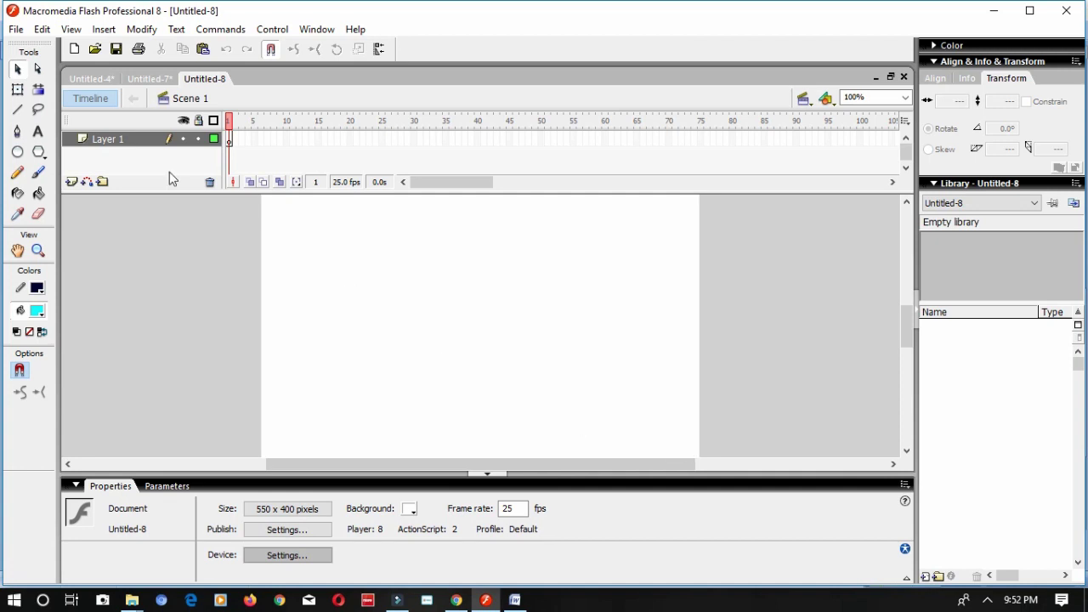
{"action": "left_click", "coordinate": [16, 29]}
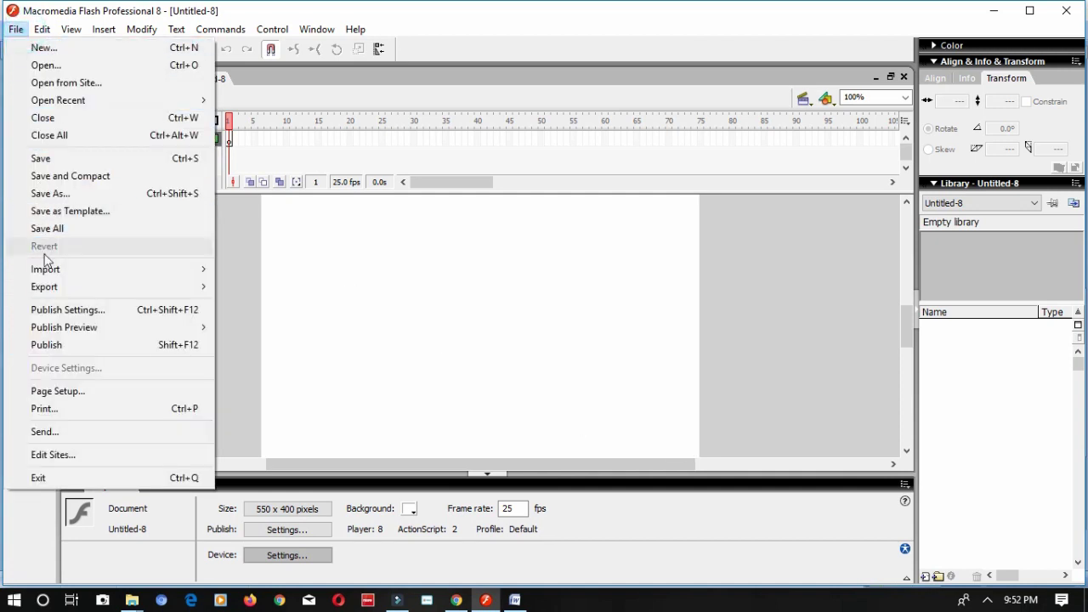
{"action": "mouse_move", "coordinate": [97, 270]}
{"action": "left_click", "coordinate": [245, 267]}
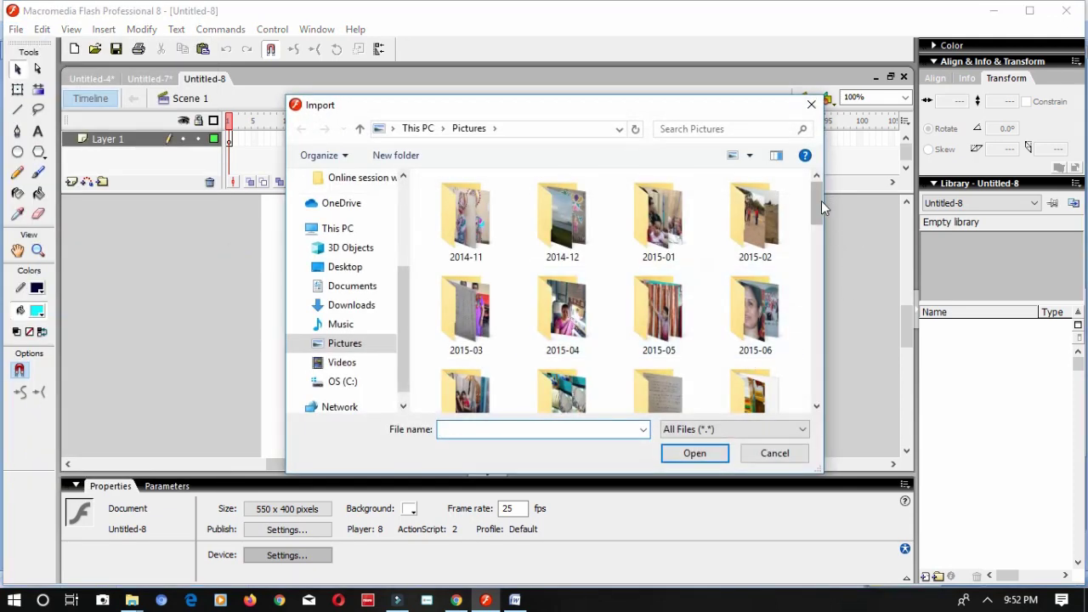
{"action": "left_click_drag", "start_coordinate": [820, 201], "coordinate": [799, 350]}
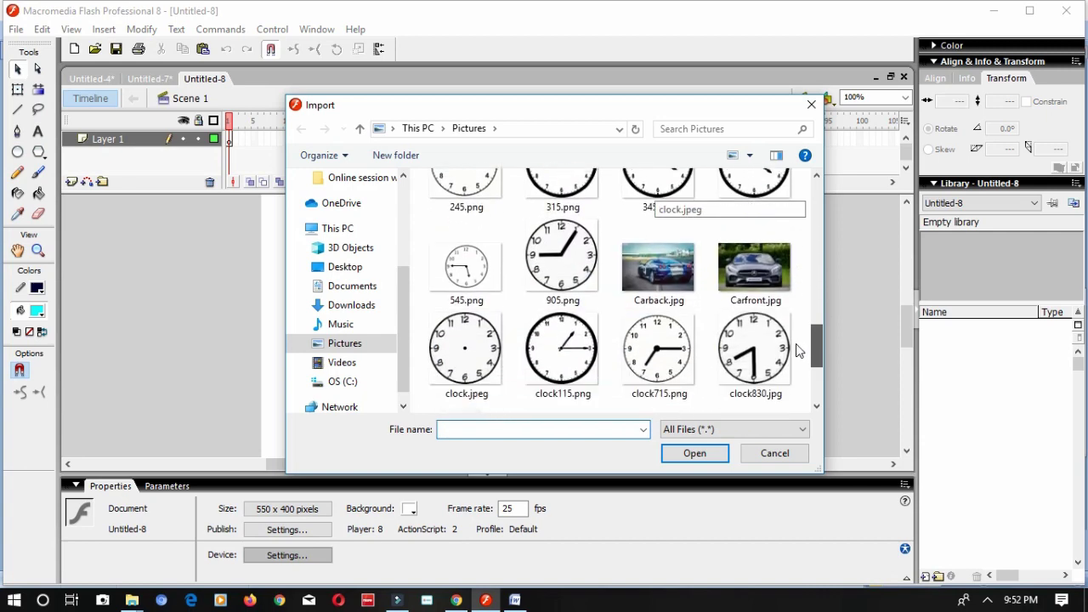
{"action": "double_click", "coordinate": [662, 280]}
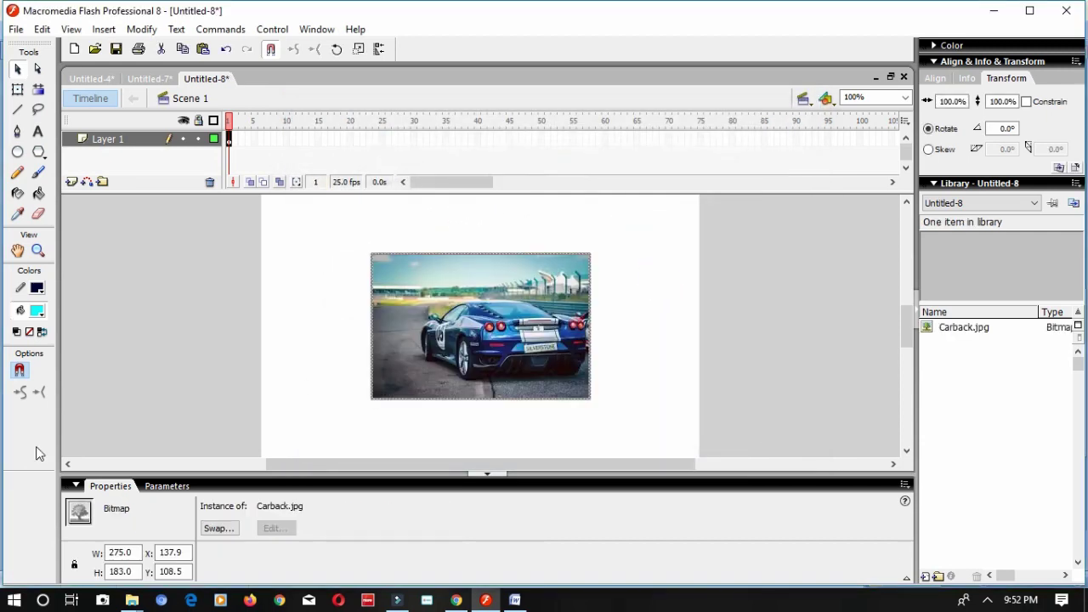
- Resize the car picture to 700 by 500 px and move it over the stage to about X -61, Y 23.5
{"action": "double_click", "coordinate": [125, 552]}
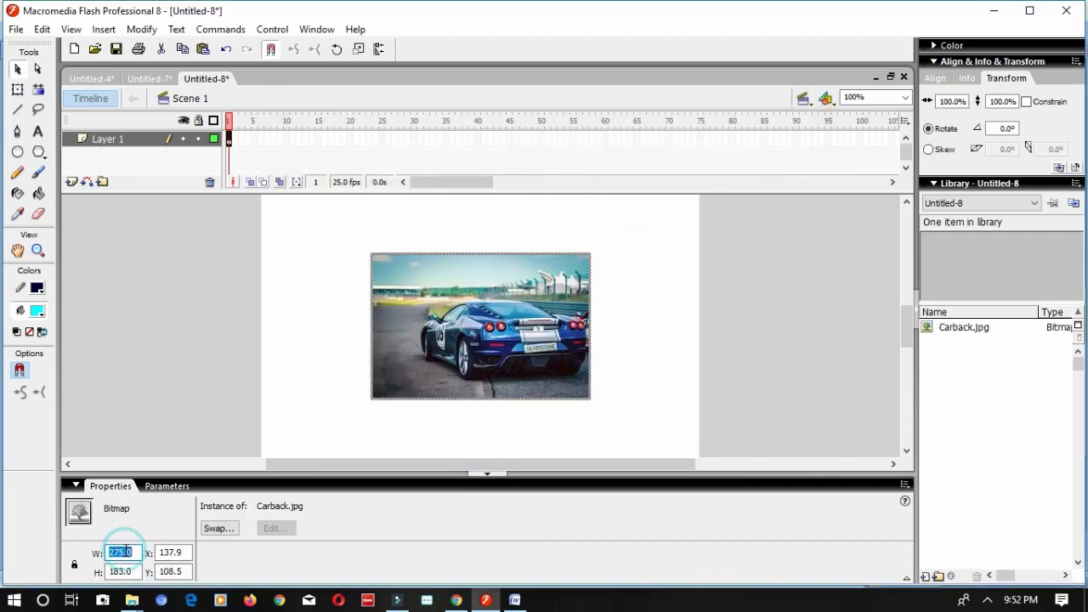
{"action": "type", "text": "700"}
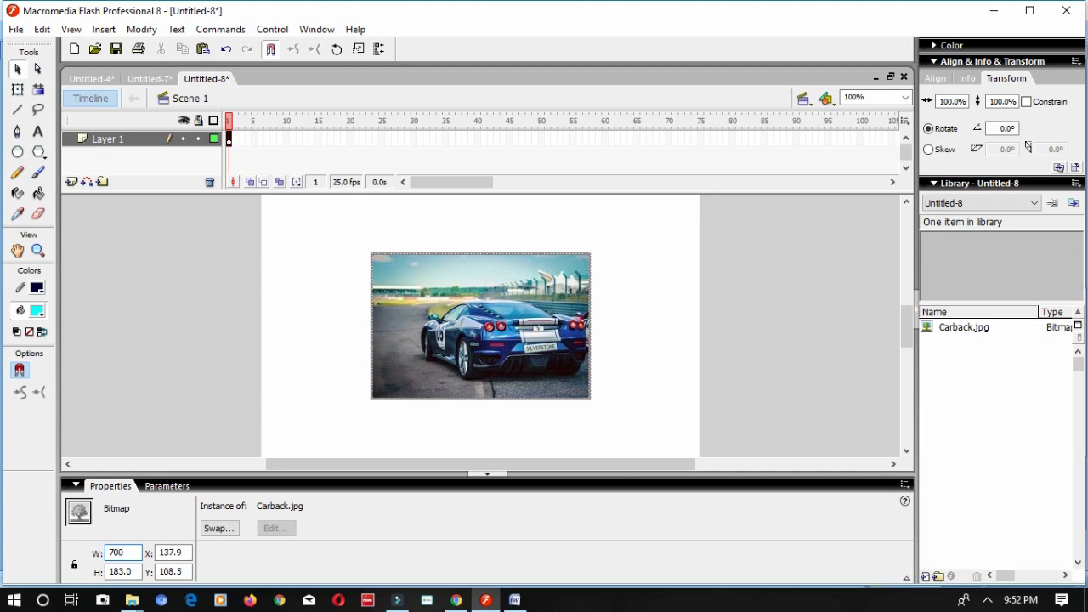
{"action": "double_click", "coordinate": [129, 571]}
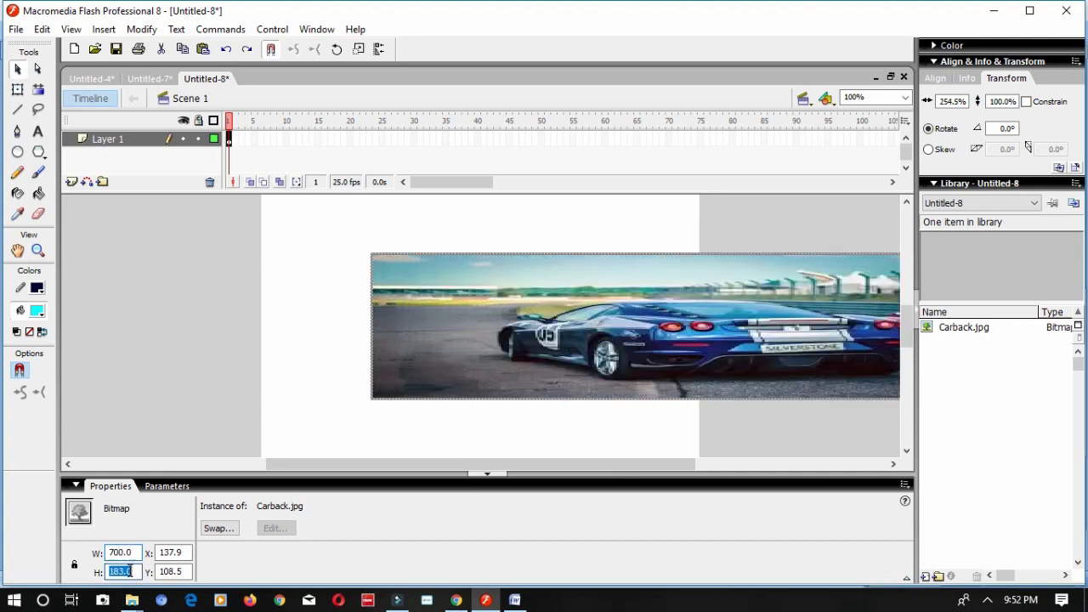
{"action": "type", "text": "500"}
{"action": "key", "text": "Return"}
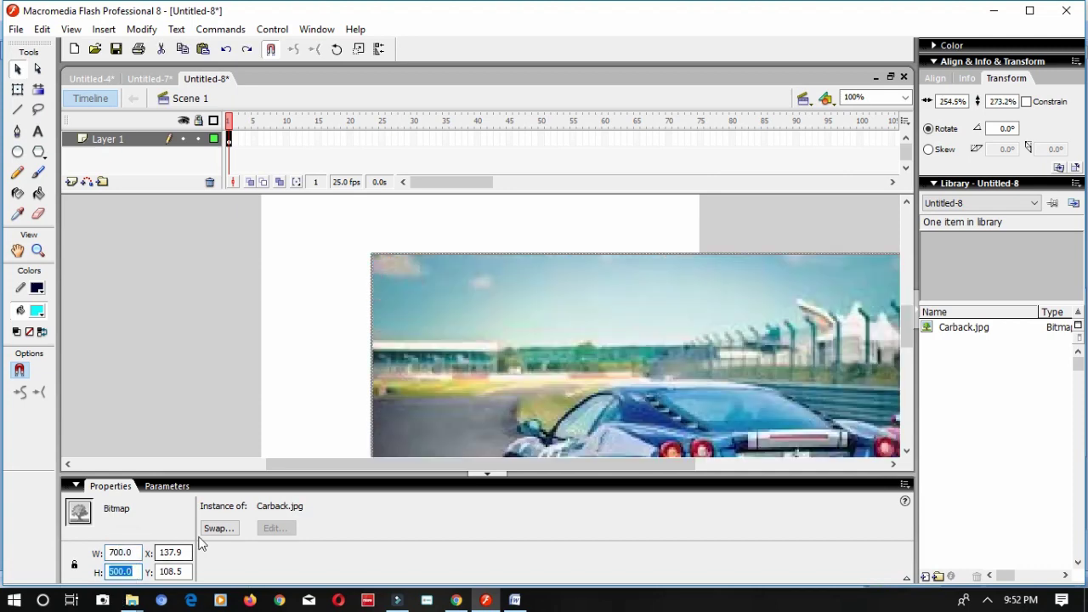
{"action": "left_click_drag", "start_coordinate": [478, 400], "coordinate": [320, 336]}
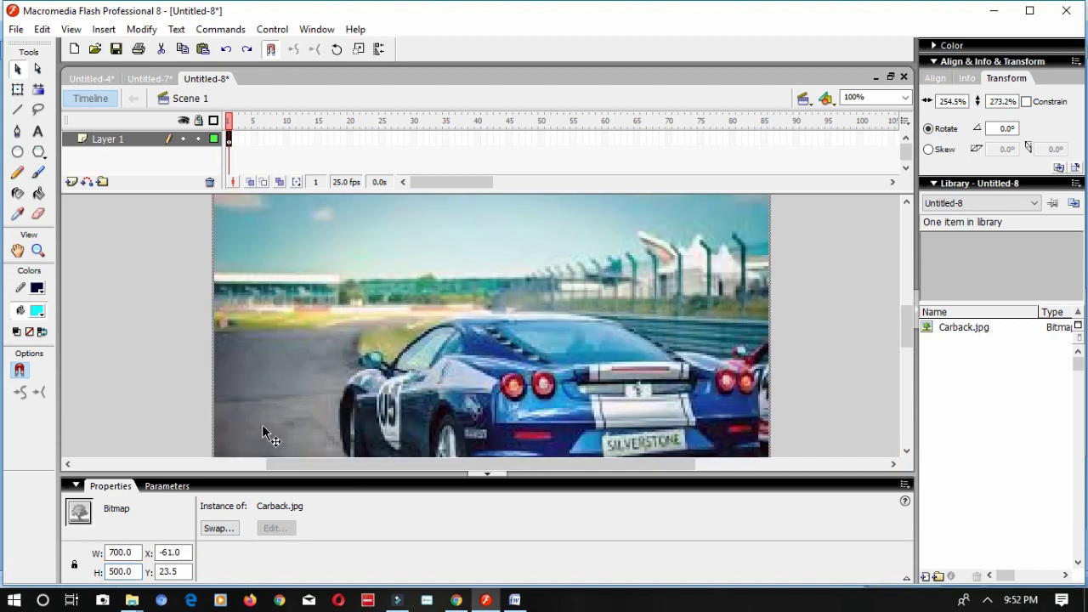
- Insert a keyframe at frame 50 of Layer 1 and lock the layer
{"action": "left_click", "coordinate": [541, 139]}
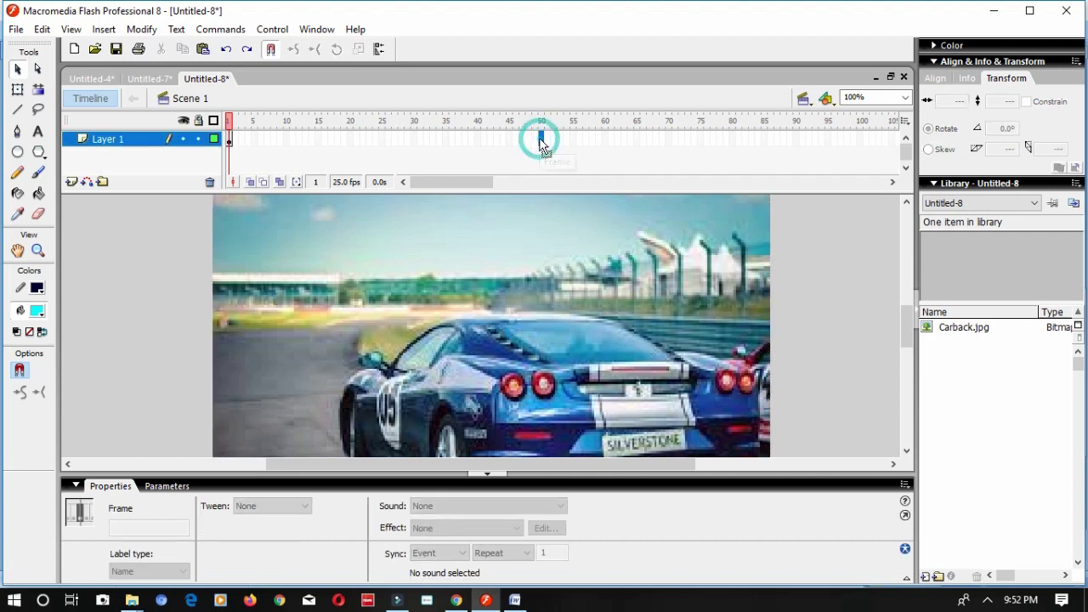
{"action": "right_click", "coordinate": [539, 141]}
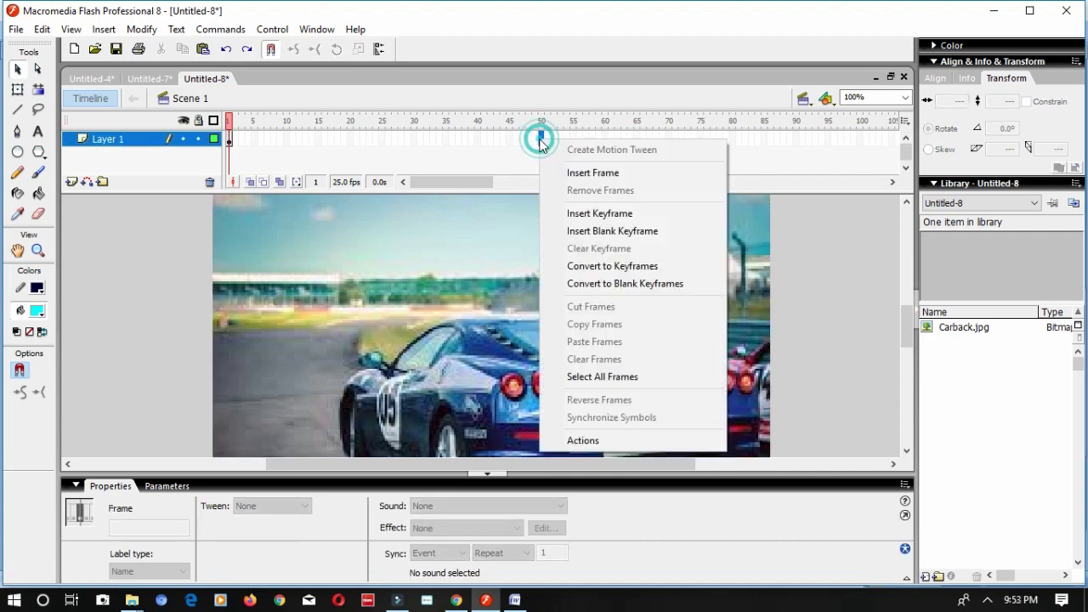
{"action": "left_click", "coordinate": [561, 214]}
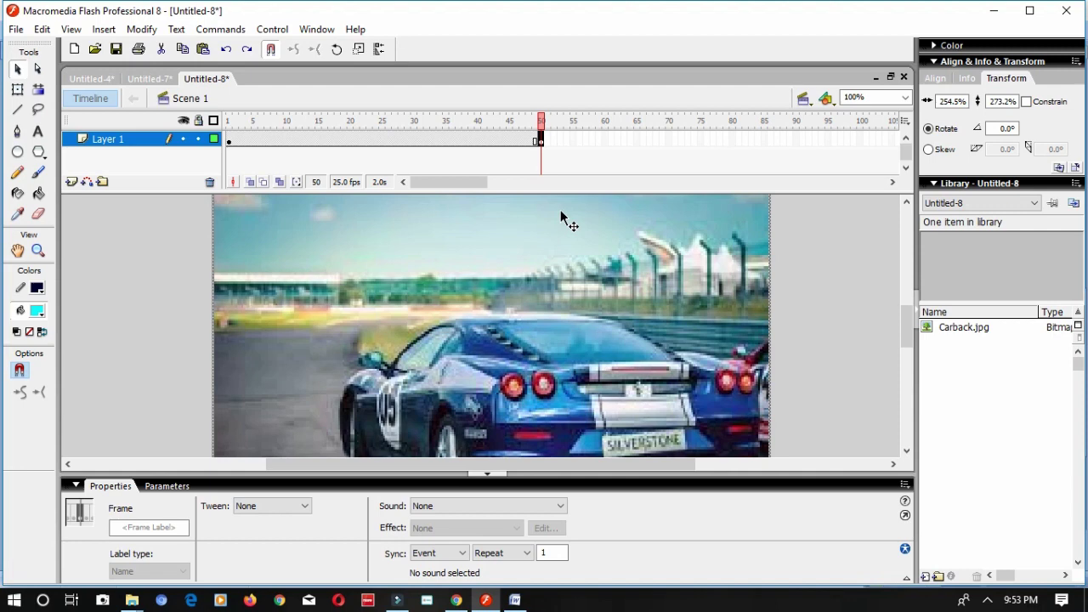
{"action": "left_click", "coordinate": [199, 121]}
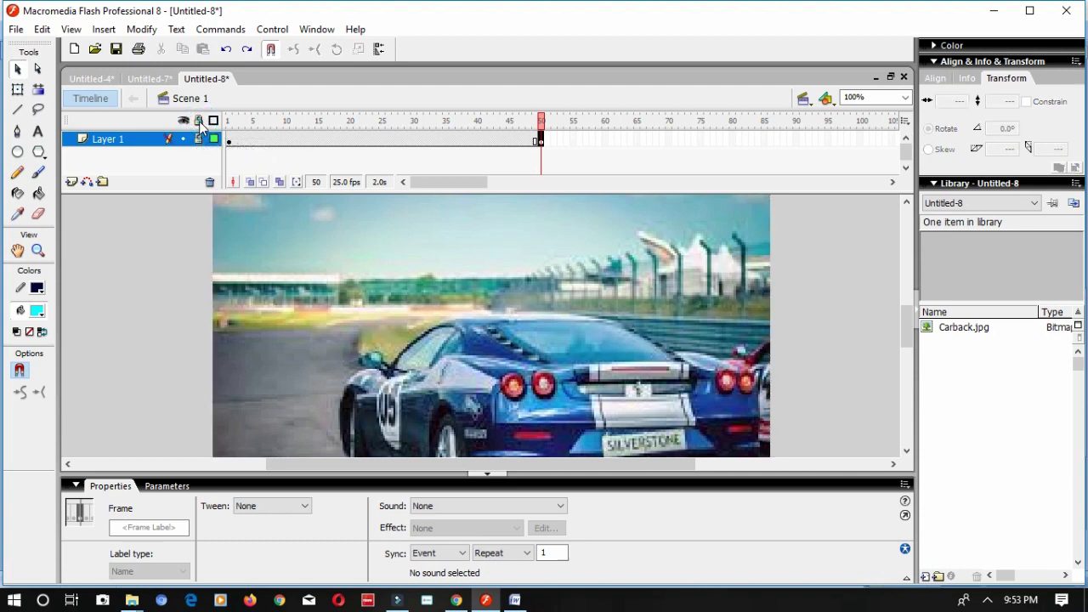
- Add a layer above Layer 1 and draw a cyan five-pointed PolyStar star about 182 by 190 px above the car's windscreen pillar
{"action": "left_click", "coordinate": [71, 182]}
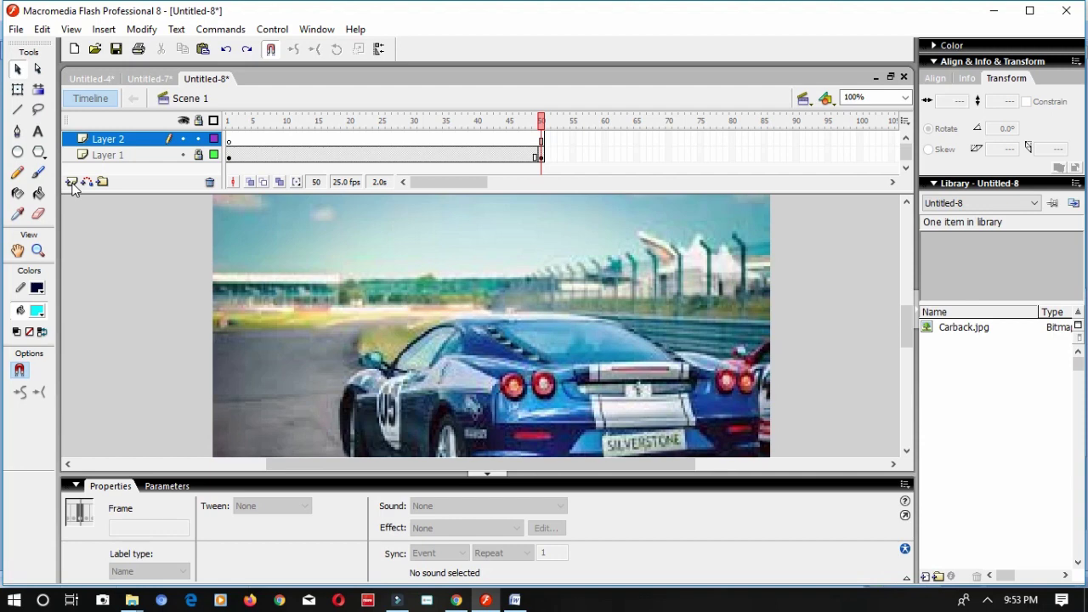
{"action": "left_click", "coordinate": [38, 151]}
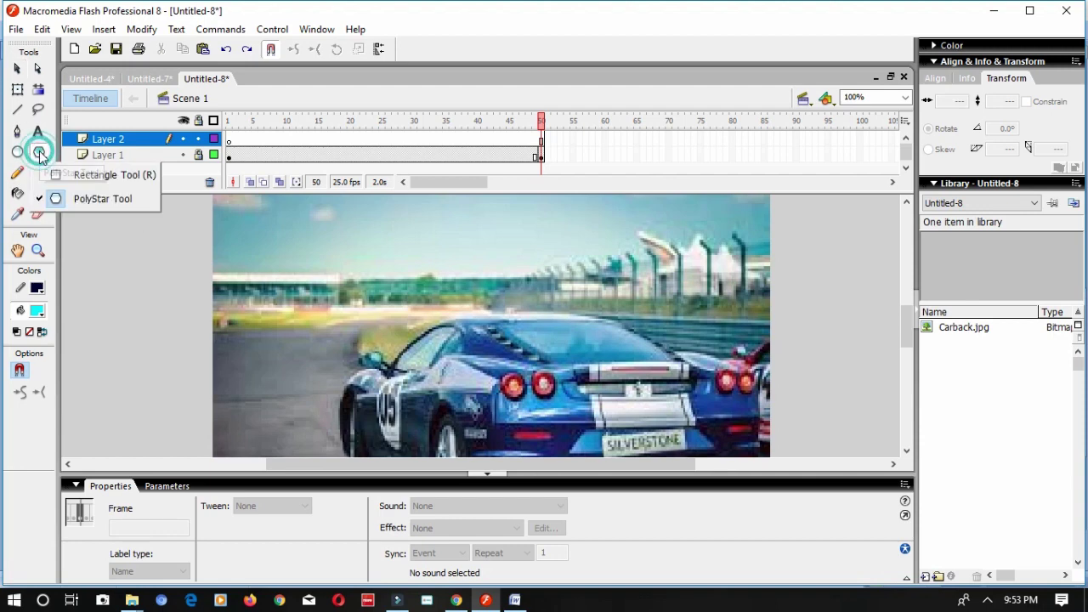
{"action": "left_click", "coordinate": [69, 201]}
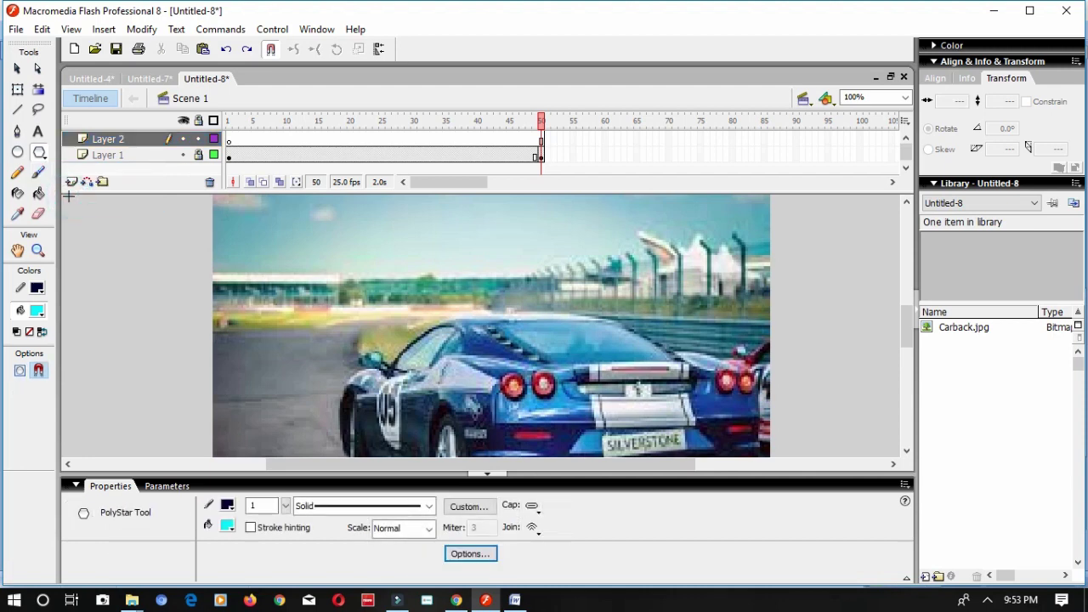
{"action": "left_click", "coordinate": [485, 557]}
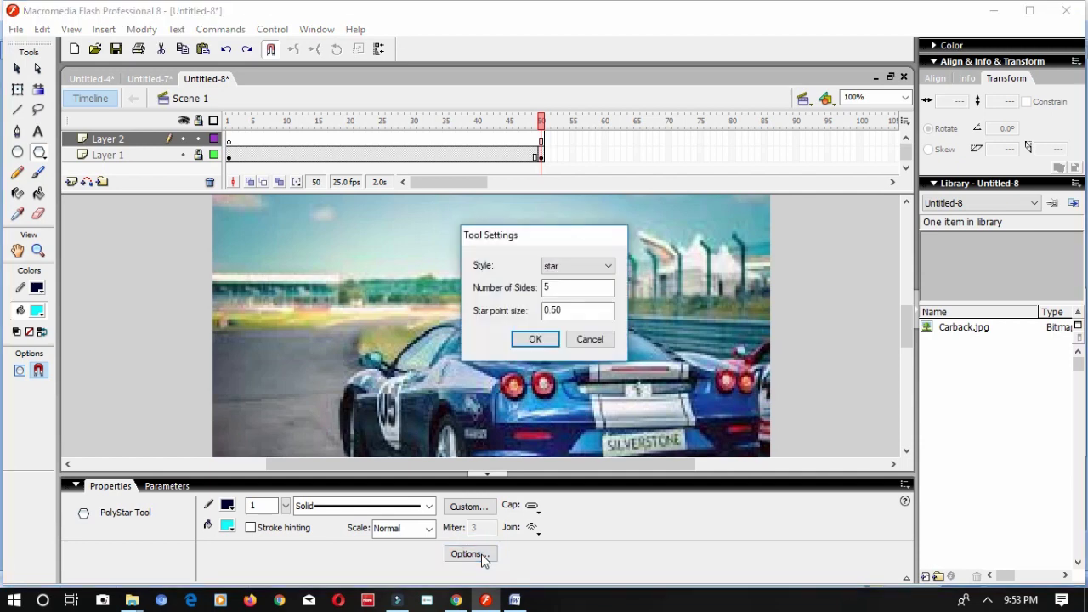
{"action": "left_click", "coordinate": [585, 270]}
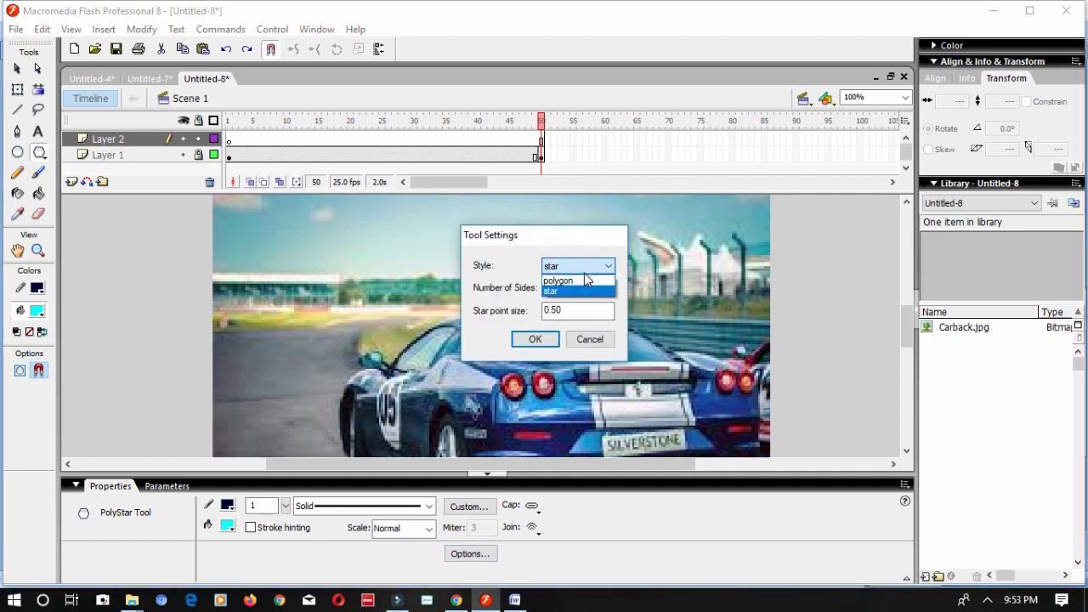
{"action": "left_click", "coordinate": [569, 291]}
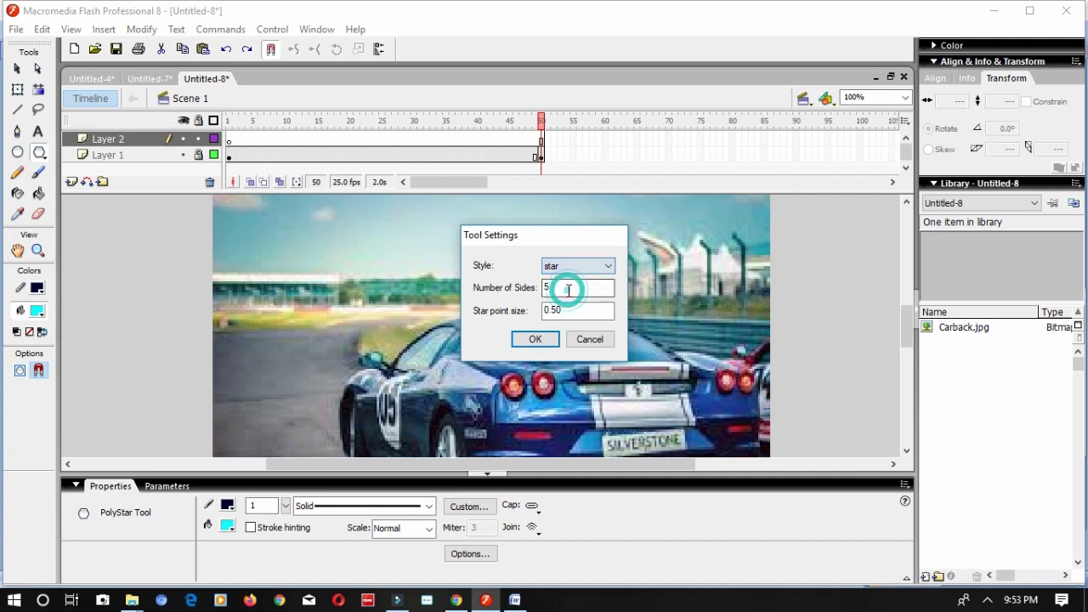
{"action": "left_click", "coordinate": [535, 339]}
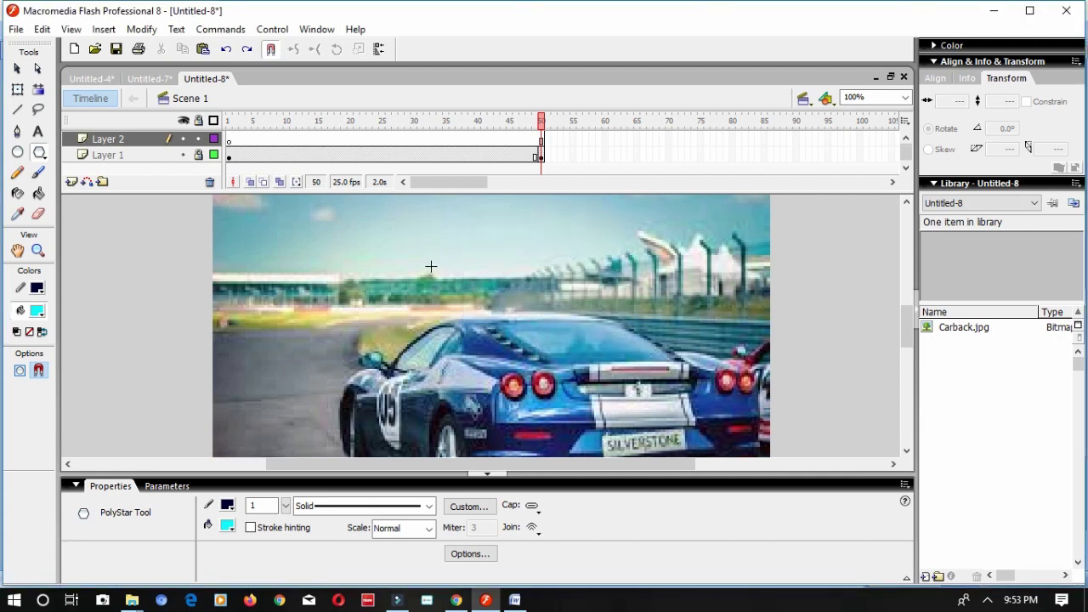
{"action": "left_click_drag", "start_coordinate": [430, 263], "coordinate": [495, 306]}
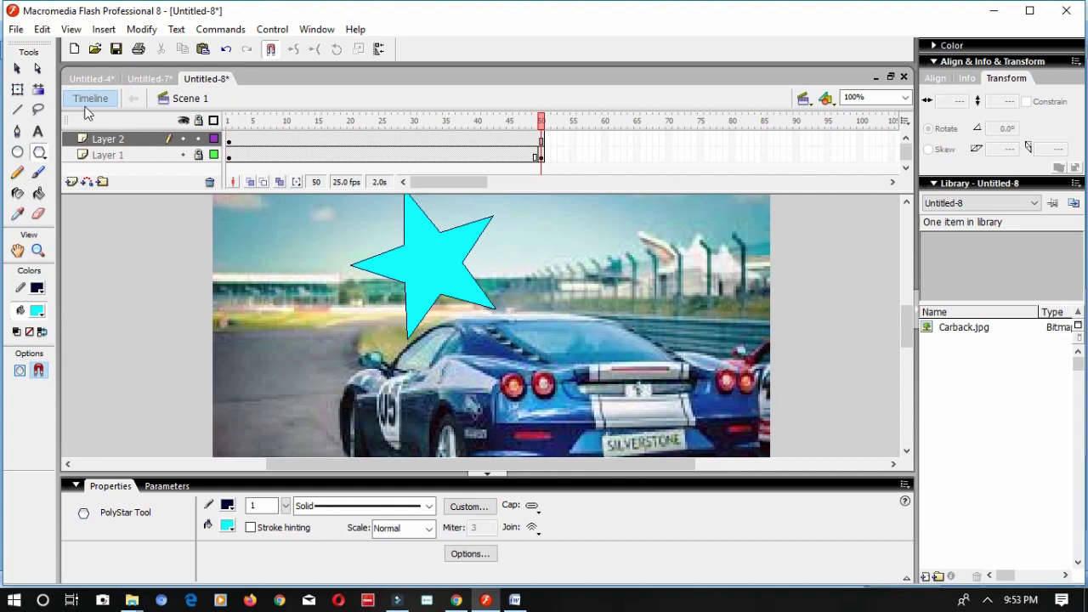
- Convert the star's cyan fill into a graphic symbol, keeping the default name
{"action": "left_click", "coordinate": [19, 69]}
{"action": "left_click", "coordinate": [417, 269]}
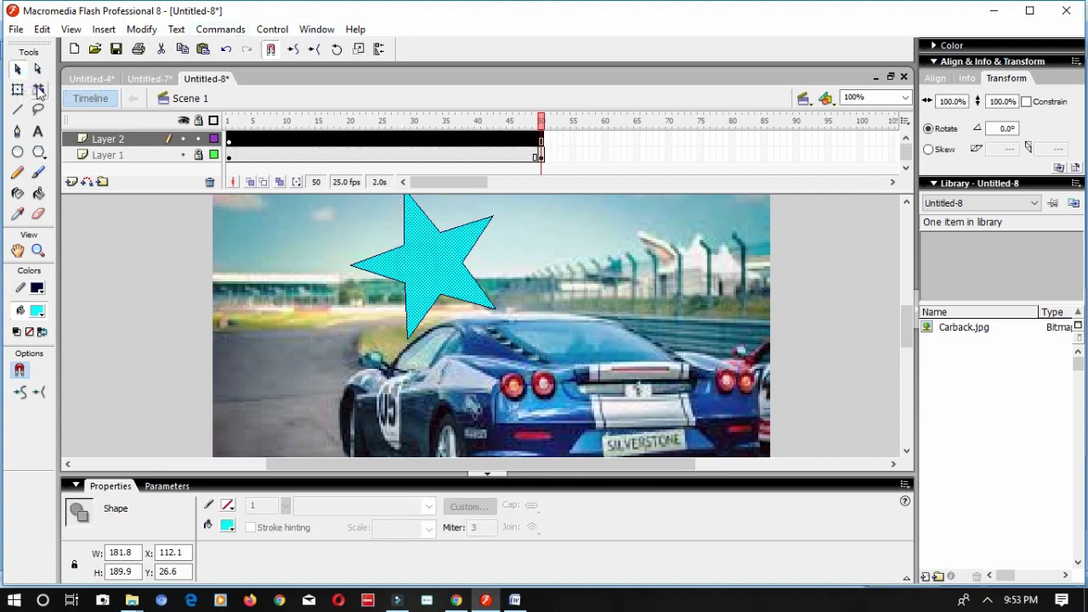
{"action": "left_click", "coordinate": [141, 29]}
{"action": "left_click", "coordinate": [155, 75]}
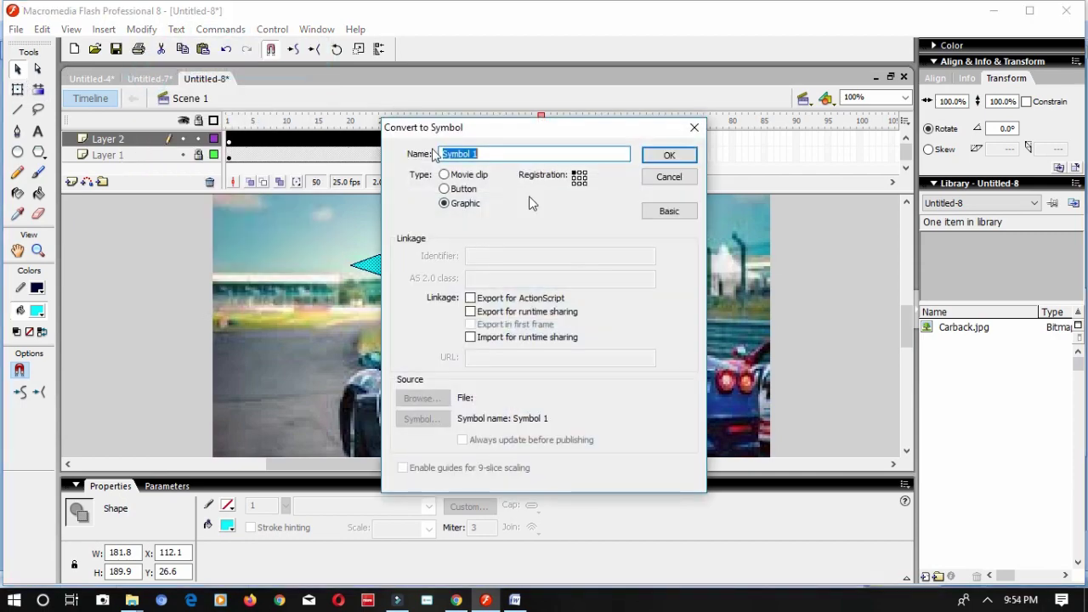
{"action": "left_click", "coordinate": [664, 158]}
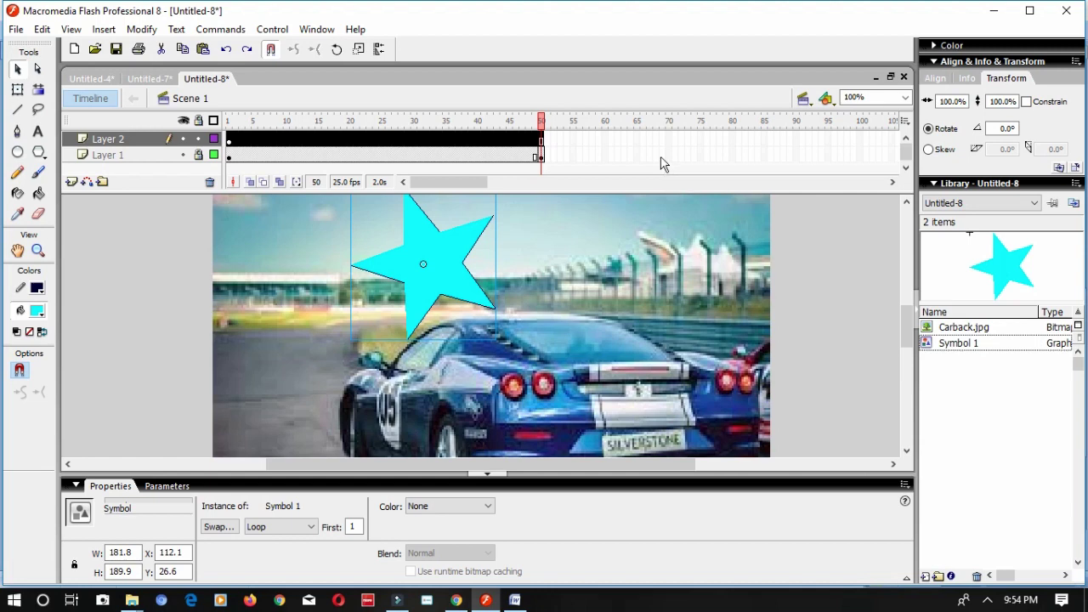
- Insert a keyframe at frame 50 of the star's layer, Layer 2
{"action": "left_click", "coordinate": [542, 143]}
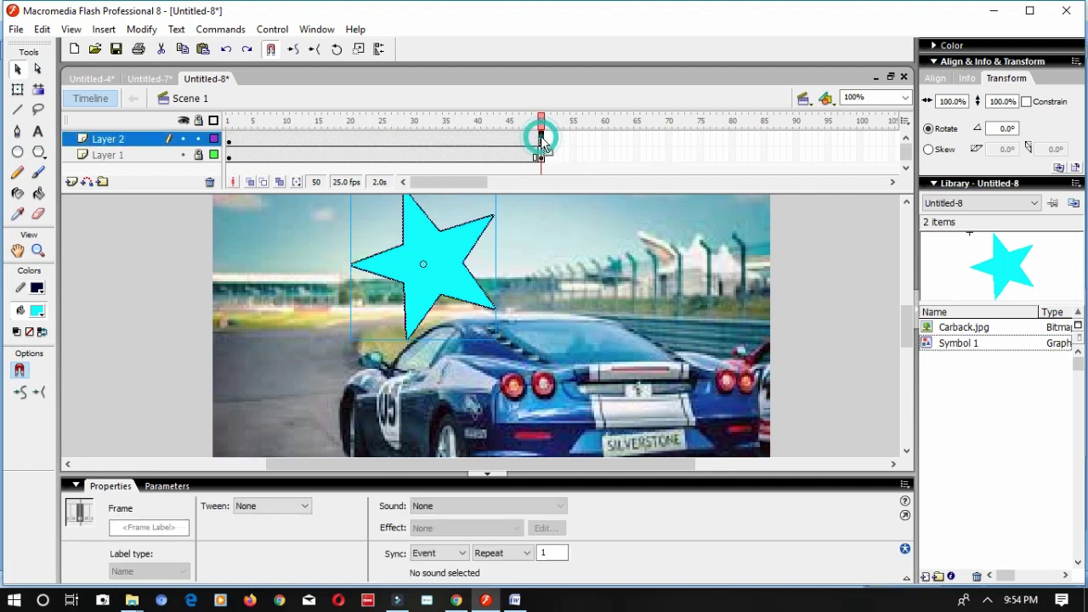
{"action": "right_click", "coordinate": [543, 145]}
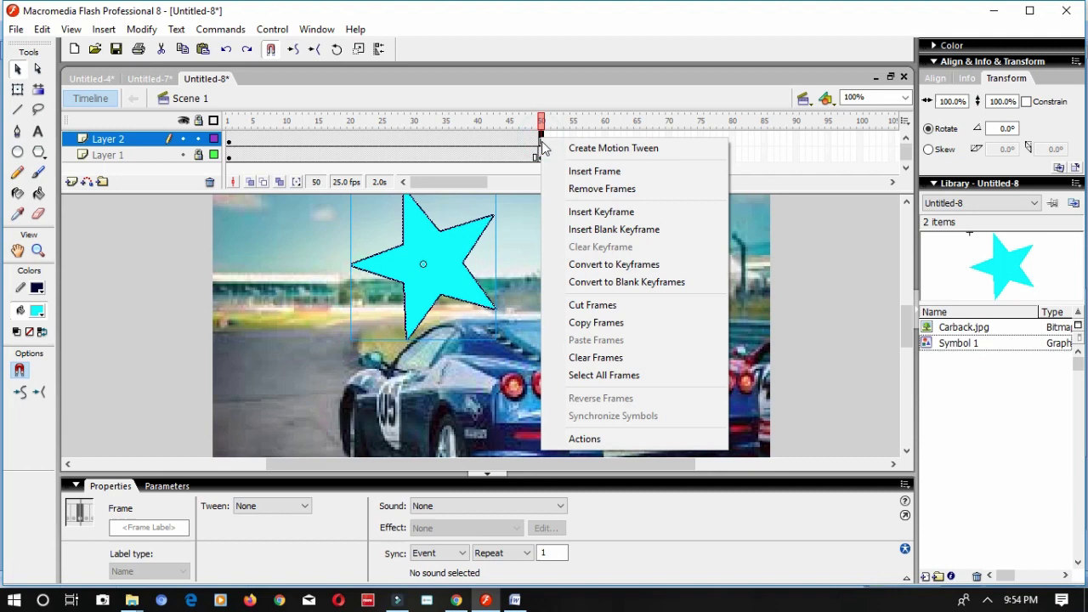
{"action": "left_click", "coordinate": [550, 211]}
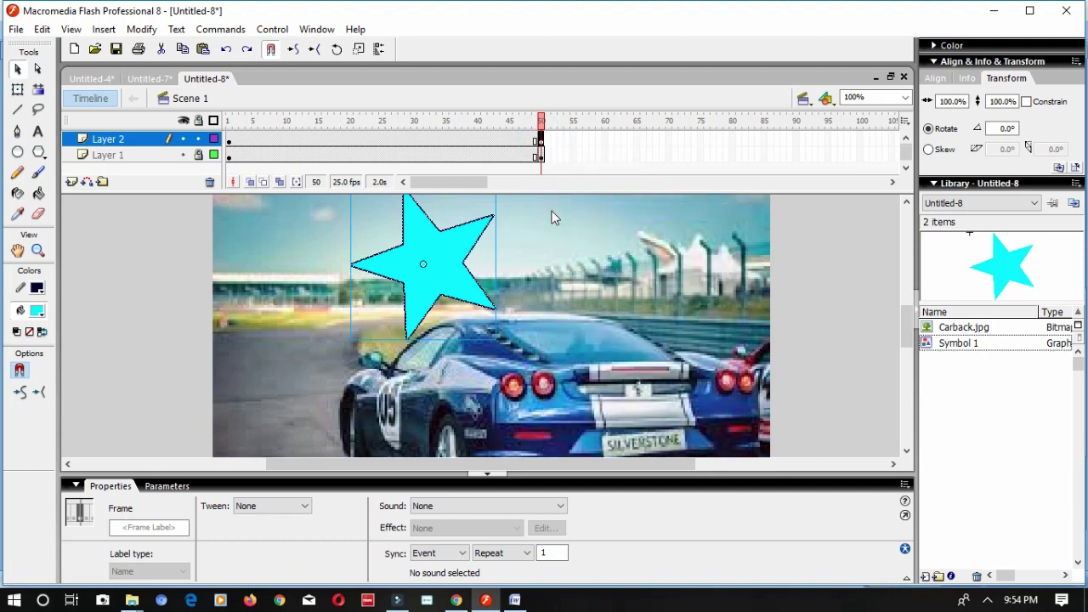
- Apply a motion tween to the star between frames 1 and 50 of Layer 2, with clockwise (CW) rotation, 1 time
{"action": "left_click", "coordinate": [357, 143]}
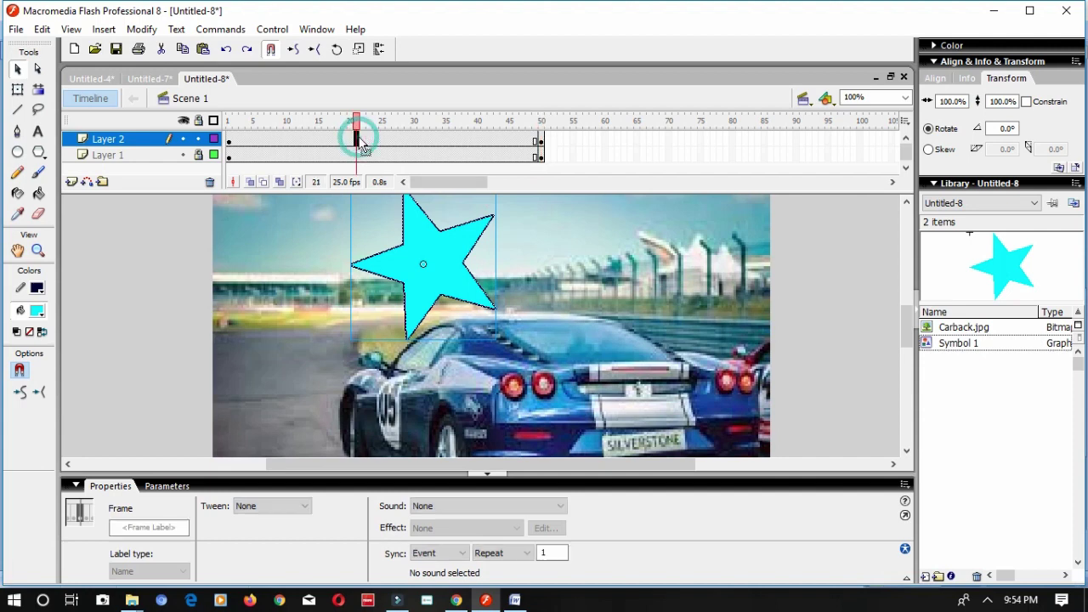
{"action": "left_click", "coordinate": [266, 510]}
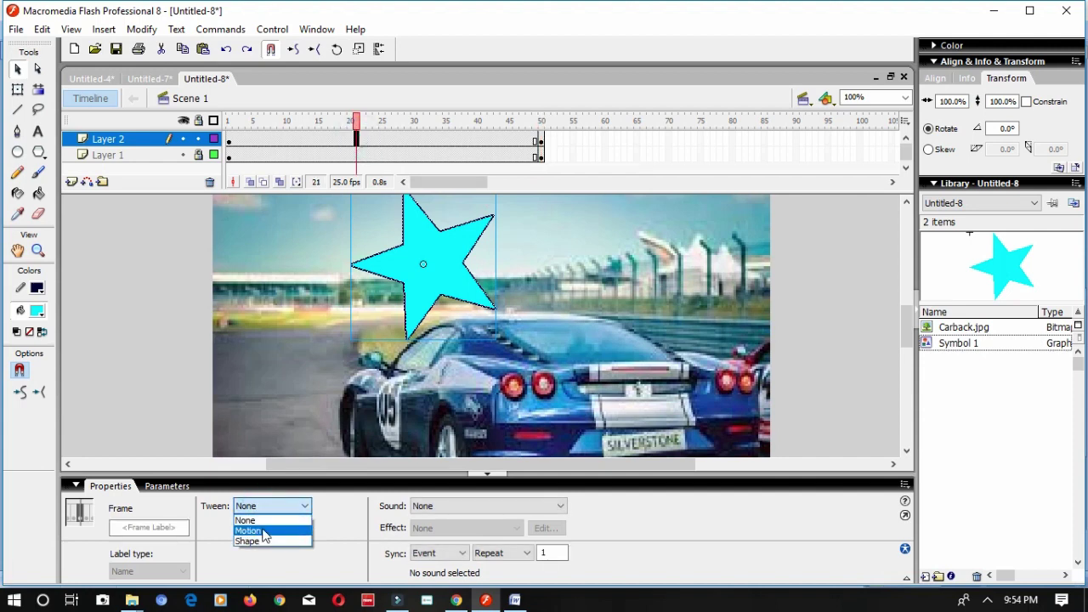
{"action": "left_click", "coordinate": [264, 527]}
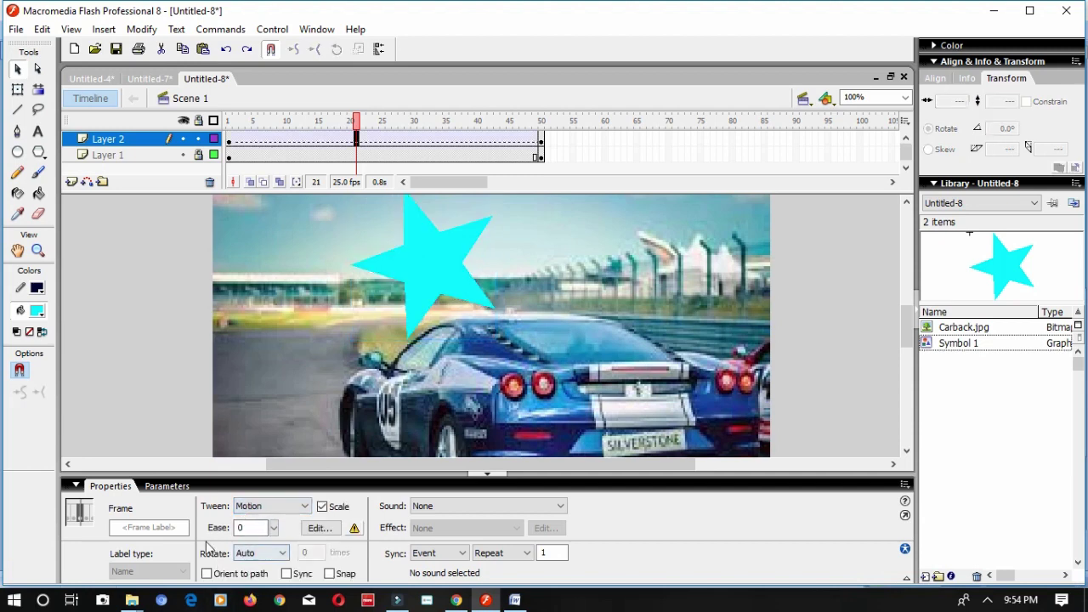
{"action": "left_click", "coordinate": [259, 553]}
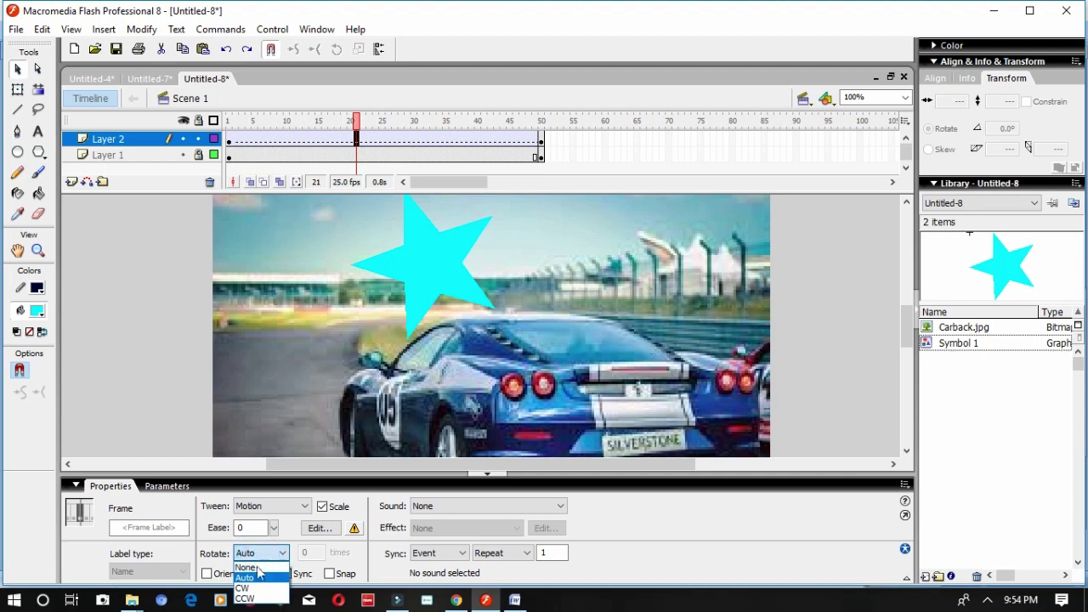
{"action": "left_click", "coordinate": [247, 587]}
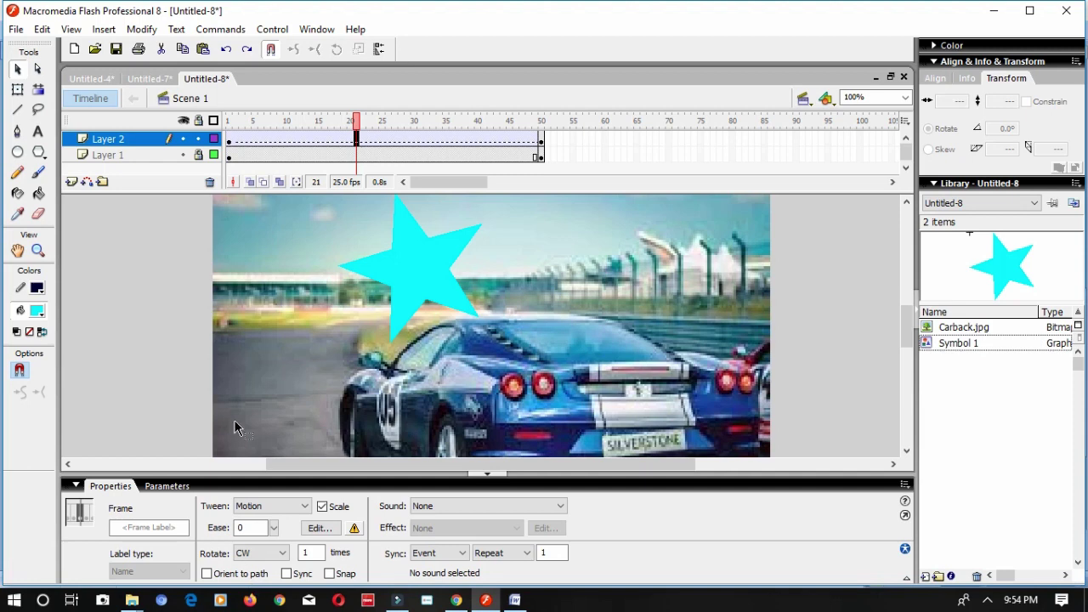
- Turn Layer 2 into a mask over the car picture on Layer 1 and test the movie
{"action": "left_click", "coordinate": [141, 144]}
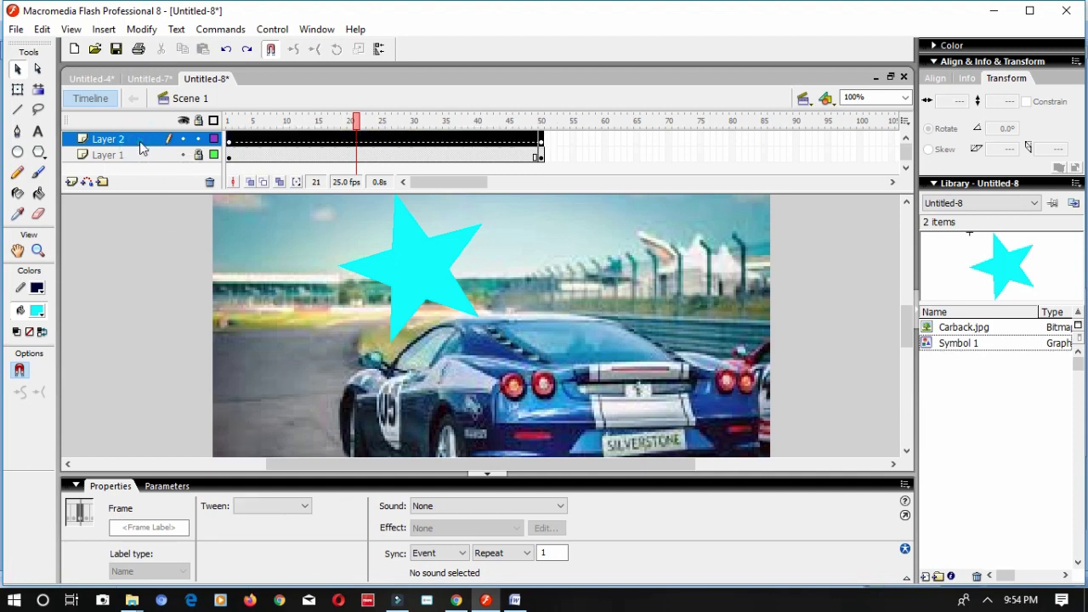
{"action": "right_click", "coordinate": [141, 148]}
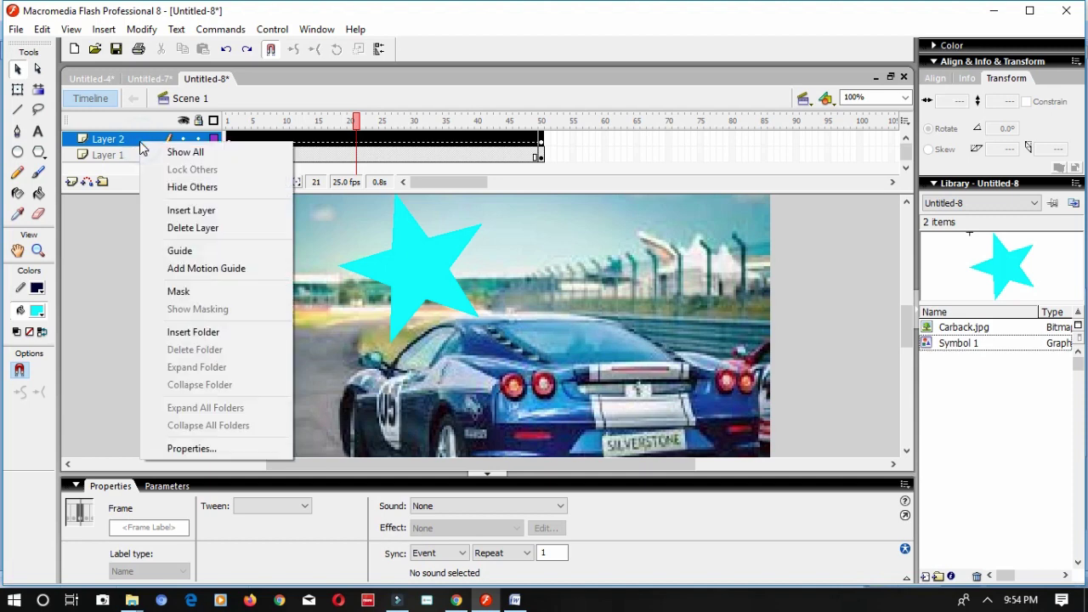
{"action": "left_click", "coordinate": [204, 293]}
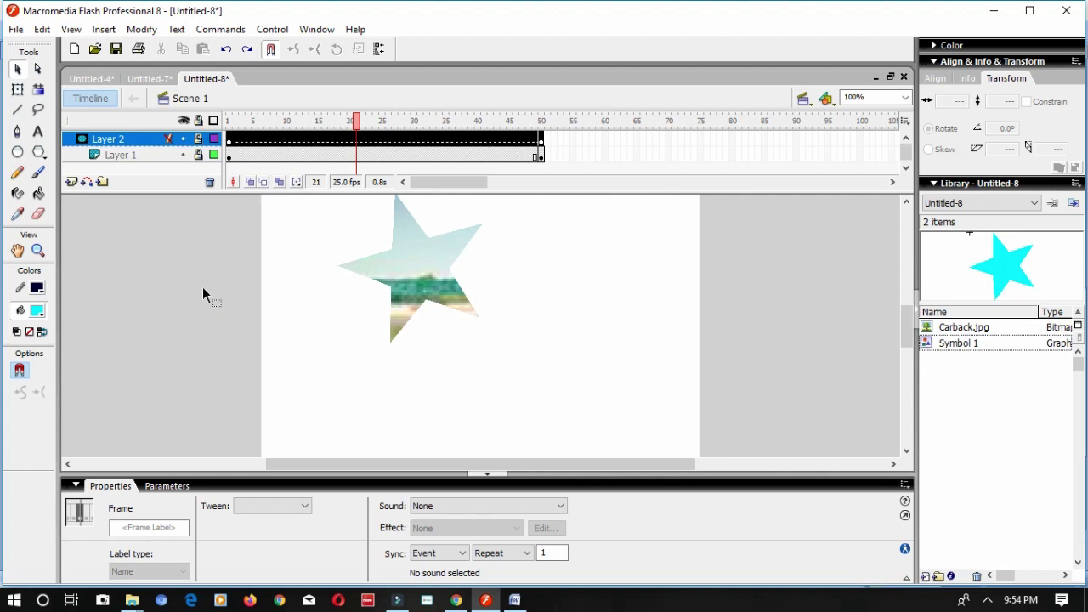
{"action": "key", "text": "ctrl+Return"}
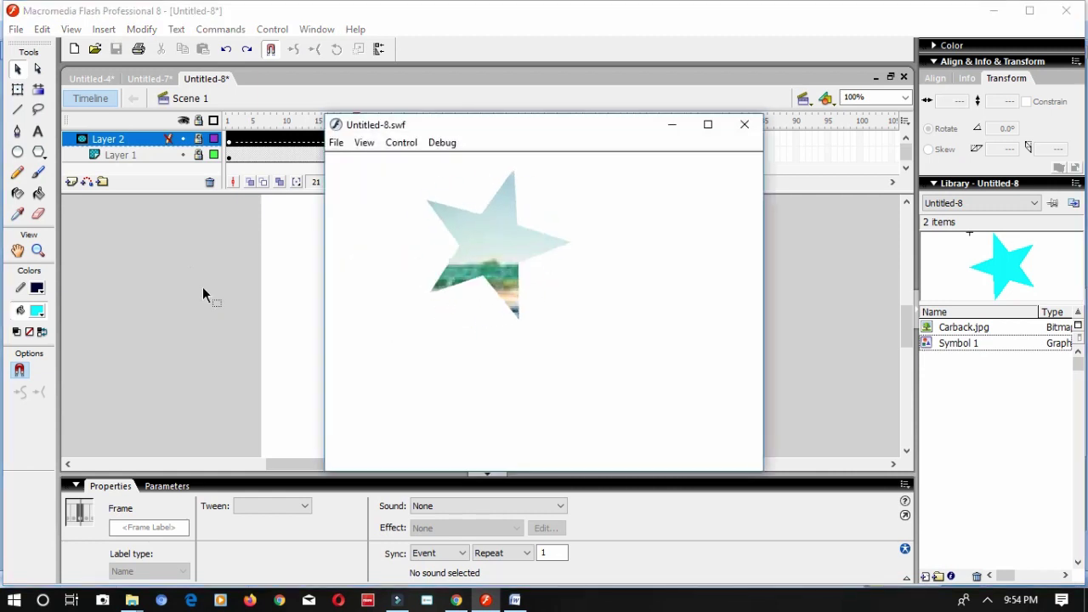